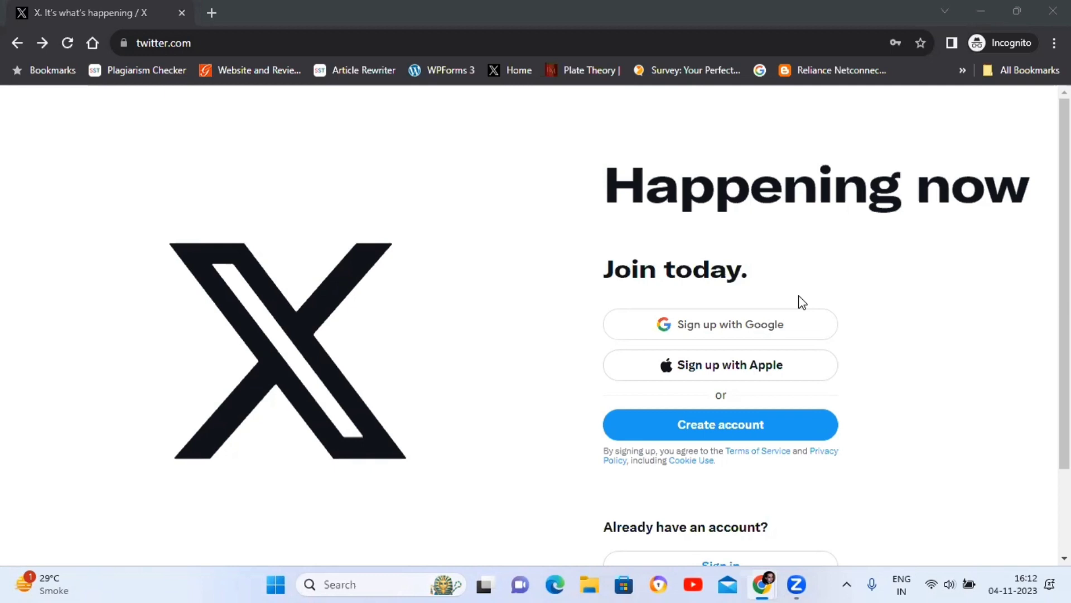
View the Google sign-up window and the existing-account sign-in form from the X landing page.
click(741, 323)
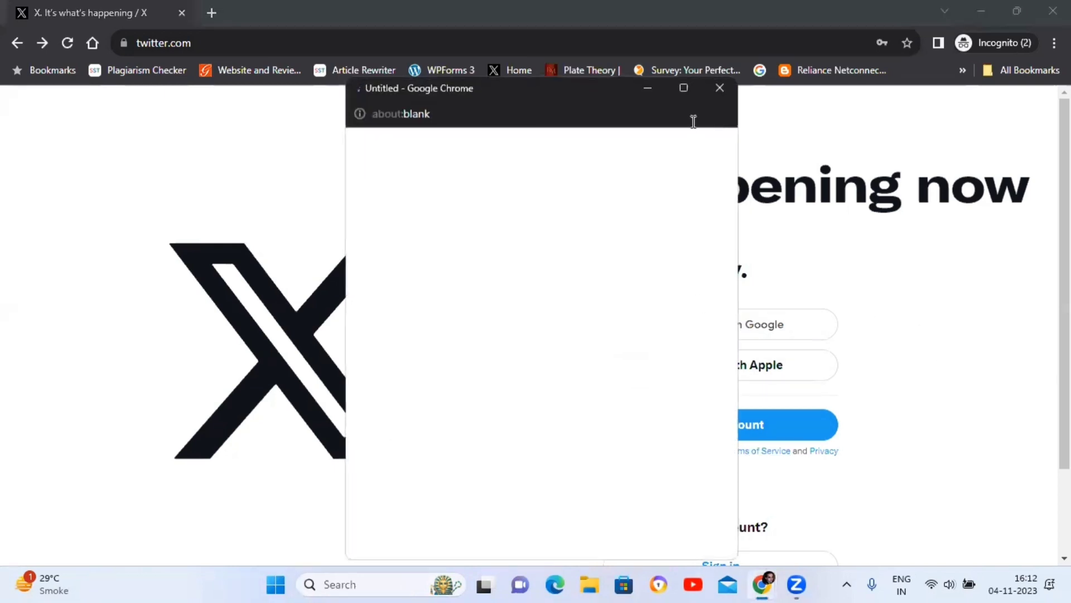
click(719, 88)
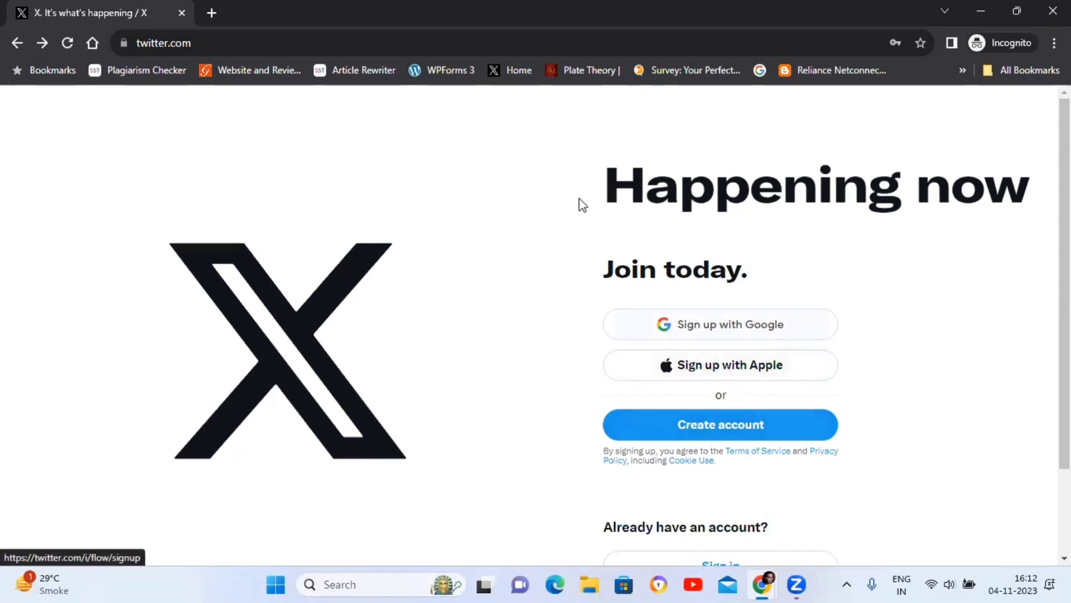
scroll(578, 396, down, 2)
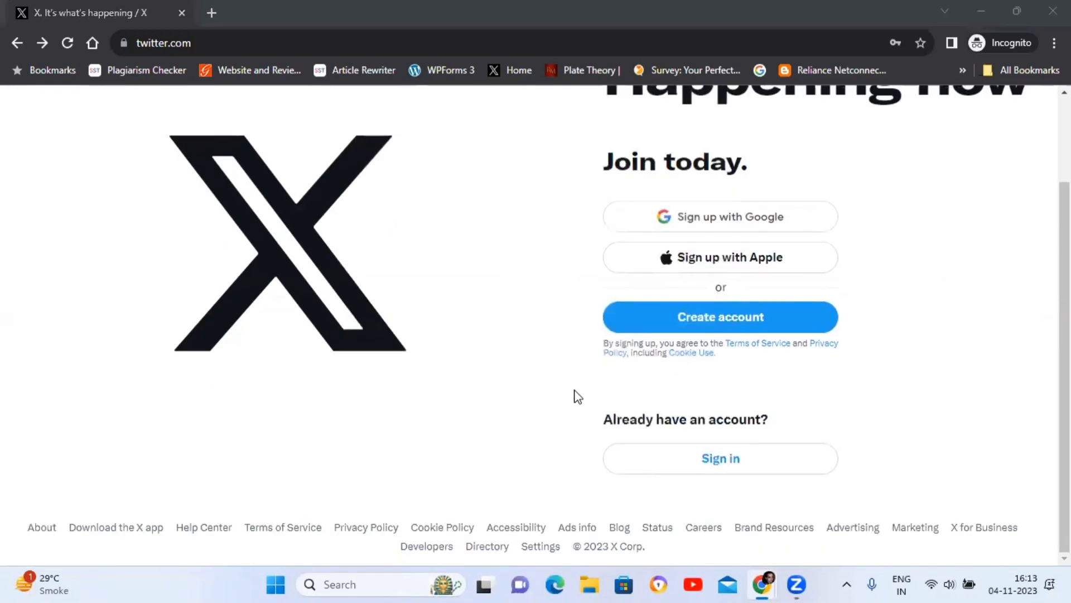
click(718, 462)
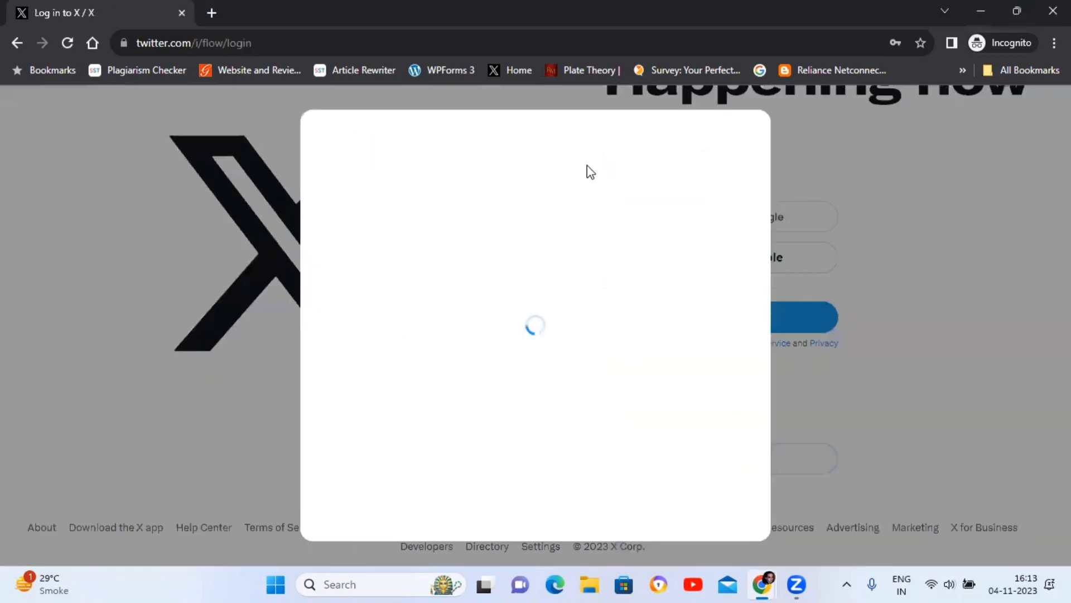
Put the incognito window away and open twitter.com in a new tab of the regular browser window.
click(974, 11)
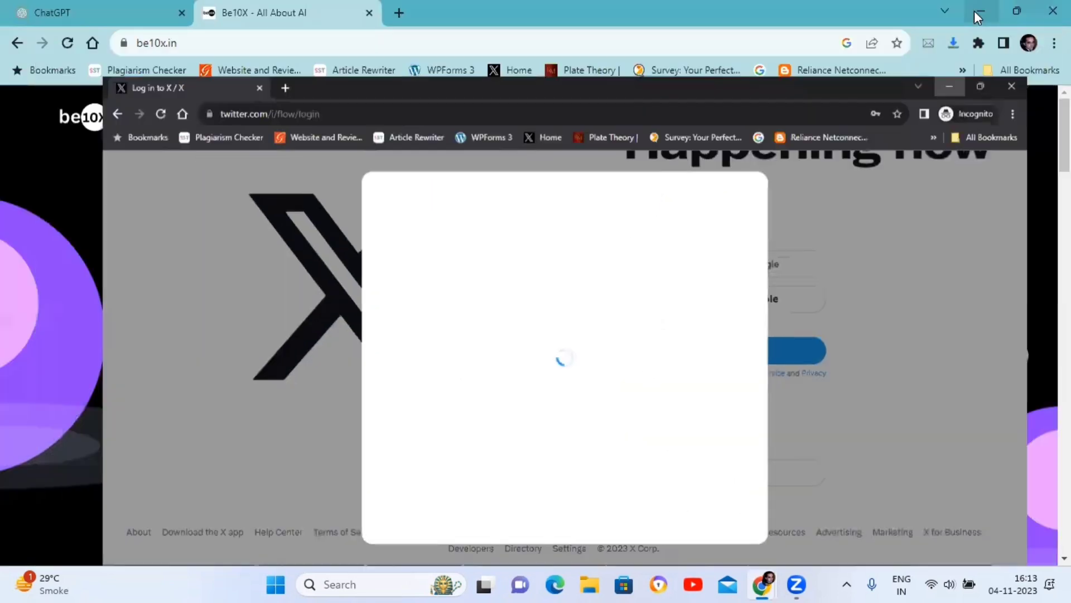
key(ctrl+t)
text(twitter.com)
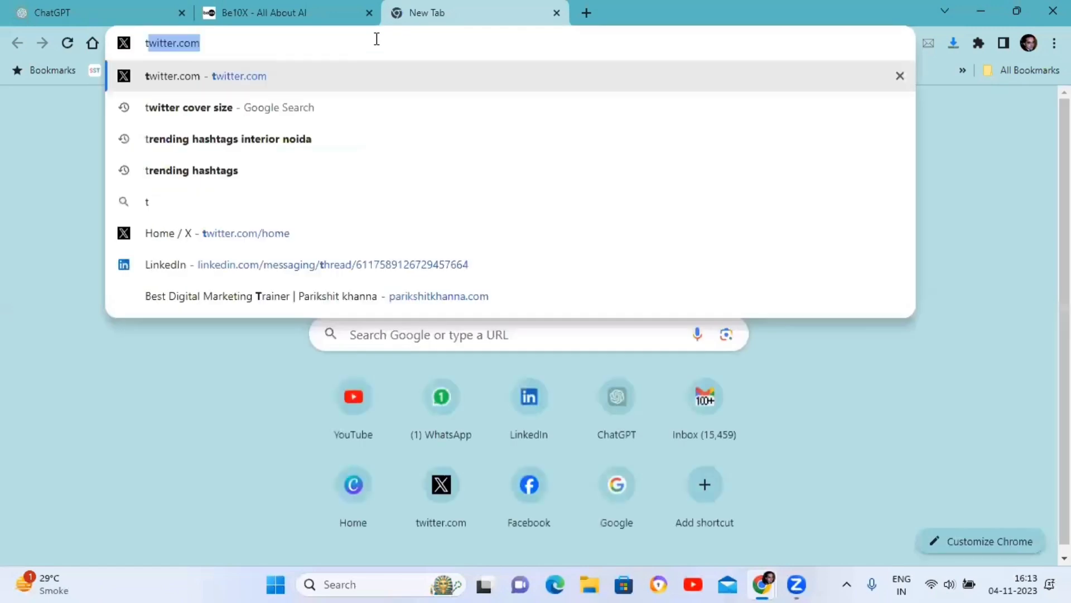
key(Return)
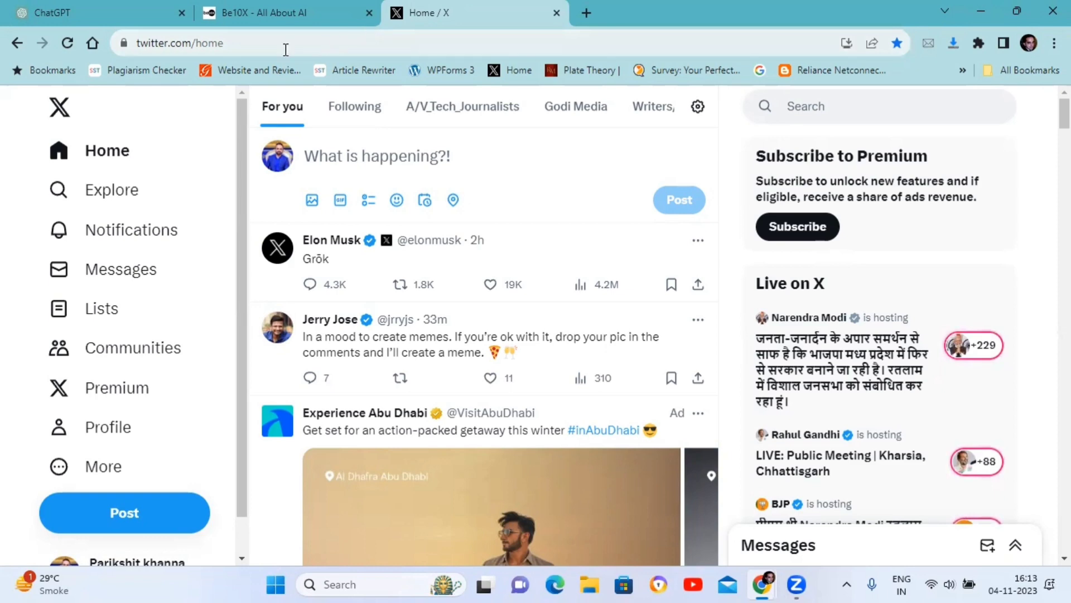
Switch to the open ChatGPT conversation and submit the prompt "Write a tweet on #10X Ai workshop".
click(100, 12)
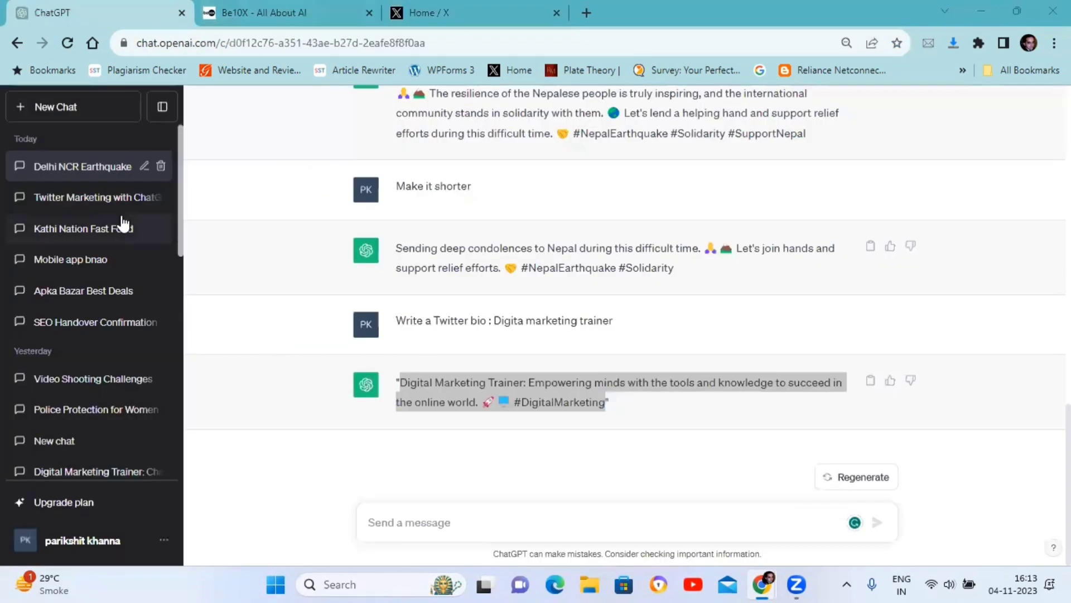
scroll(402, 359, up, 3)
scroll(446, 368, down, 2)
scroll(446, 367, down, 2)
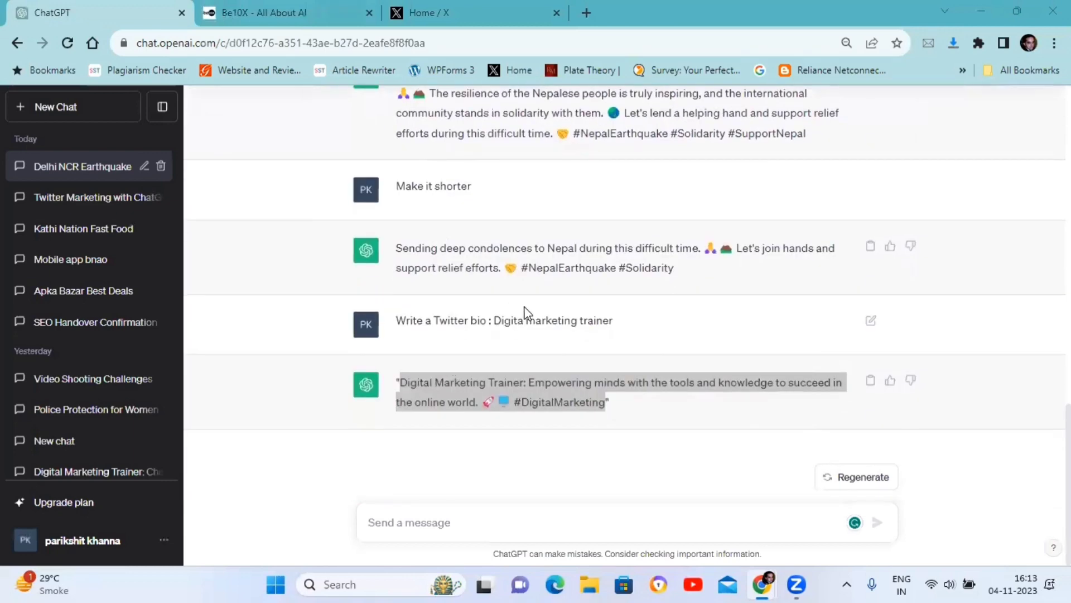
scroll(525, 312, up, 1)
scroll(525, 313, down, 1)
click(428, 530)
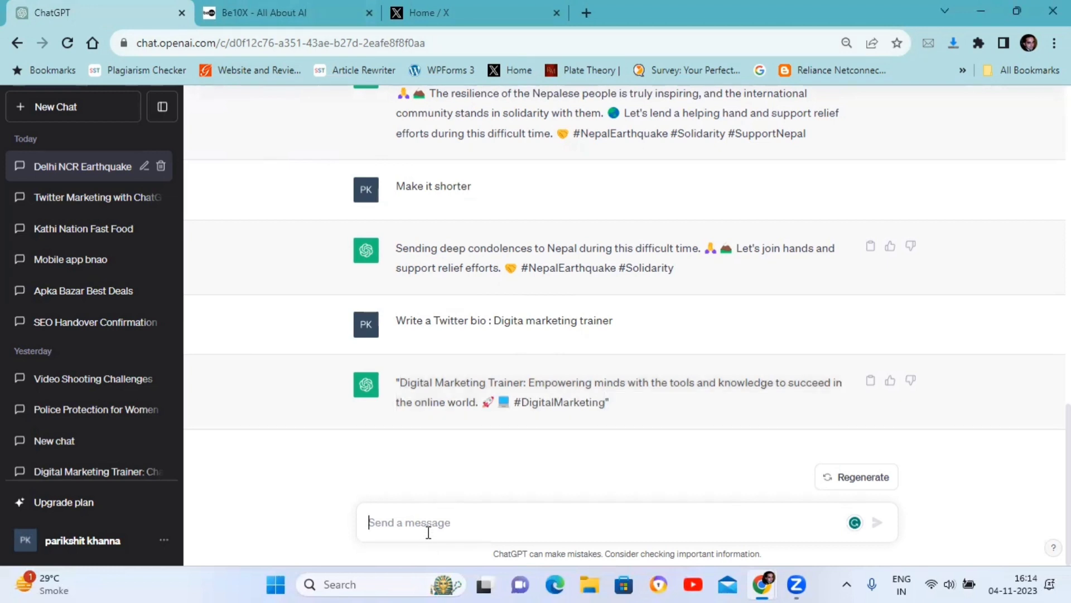
text(W)
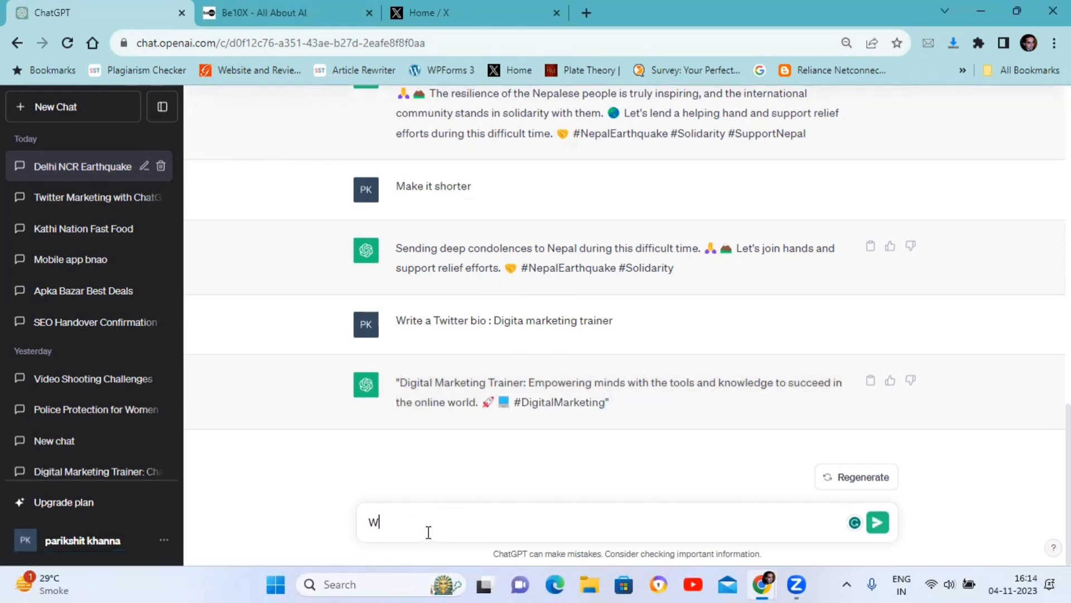
key(BackSpace)
text(Write )
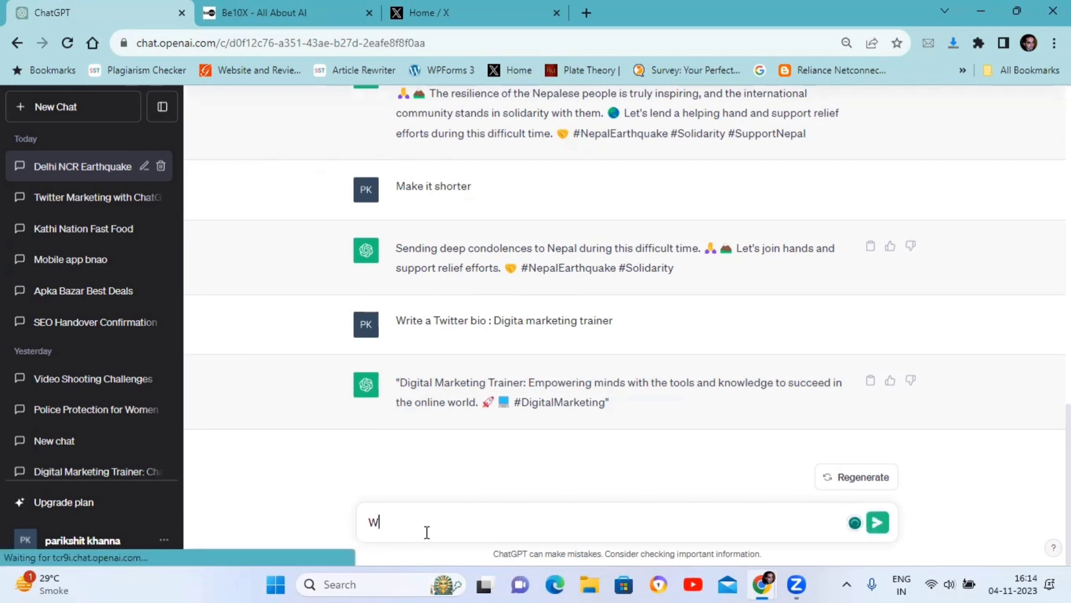
text(a tweet o)
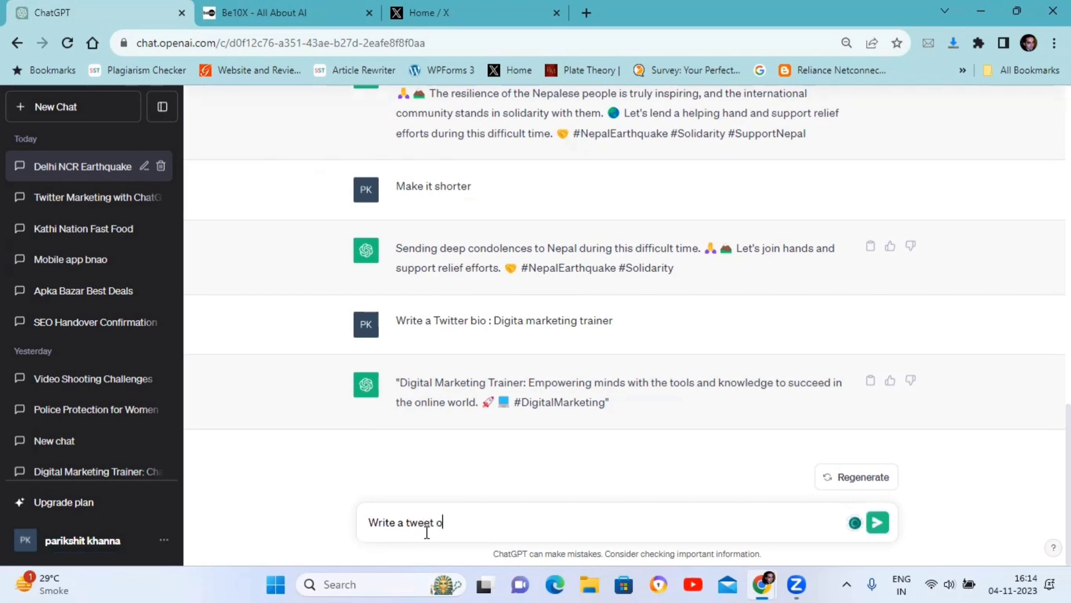
text(n #10X Ai workshop)
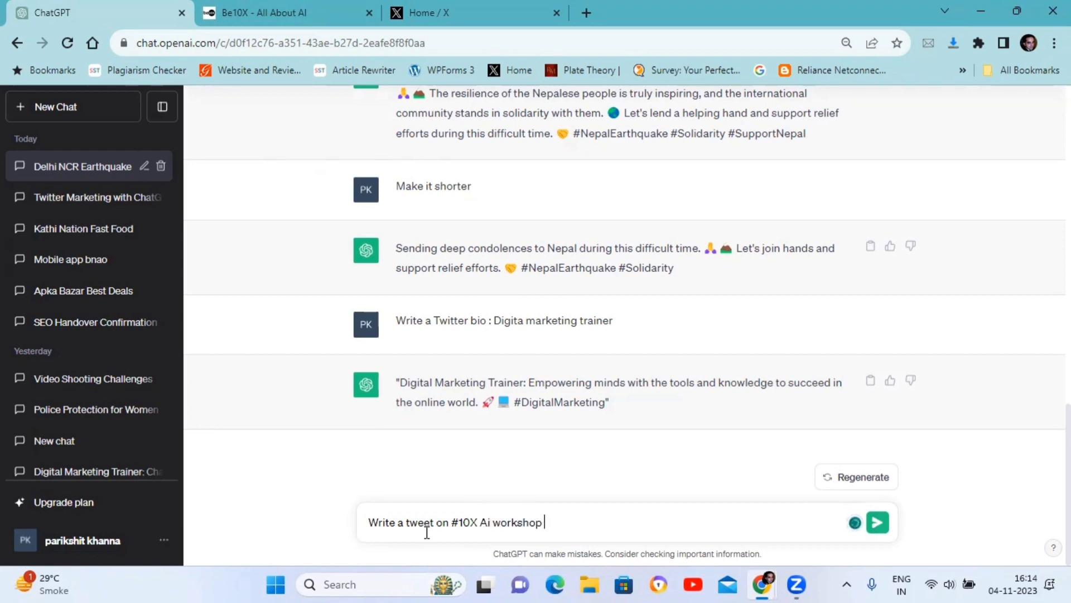
key(Return)
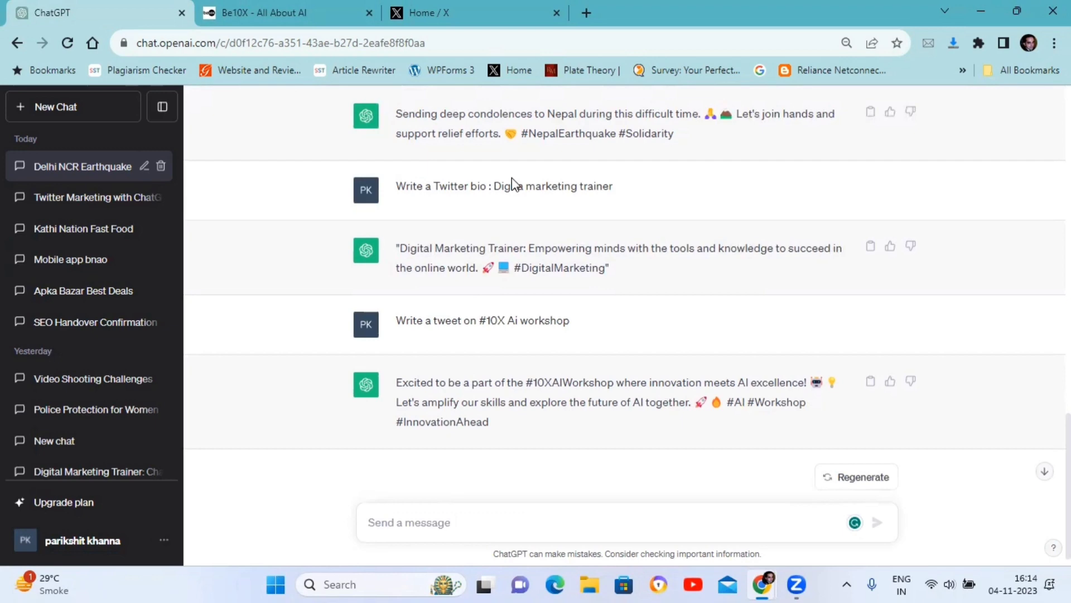
Review the workshop offers on be10x.in and copy the page's heading text from "Become a 10x" to "Our Workshops".
click(282, 11)
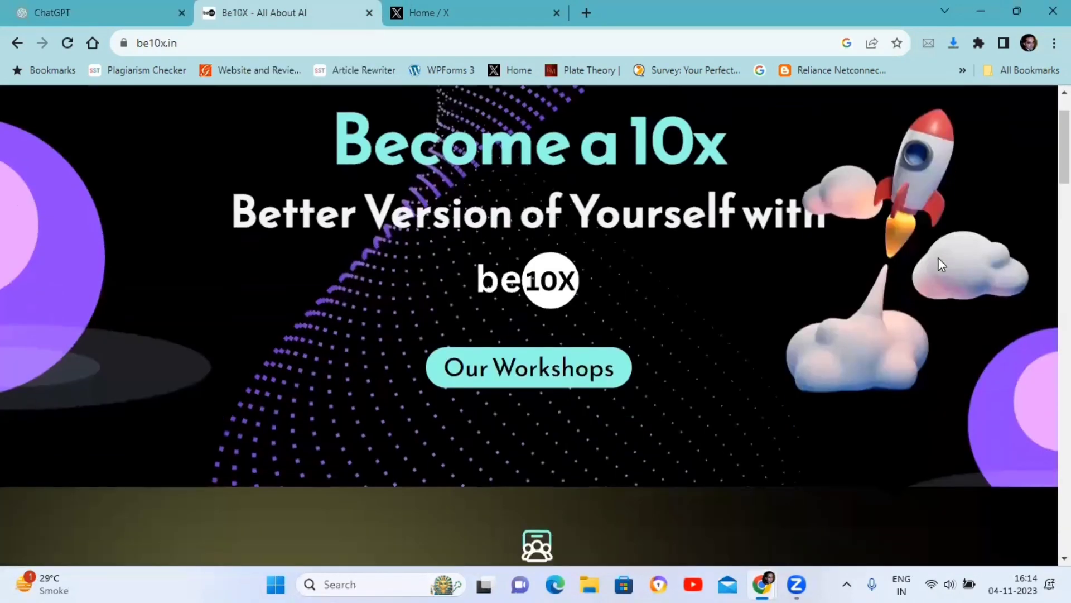
scroll(549, 275, down, 8)
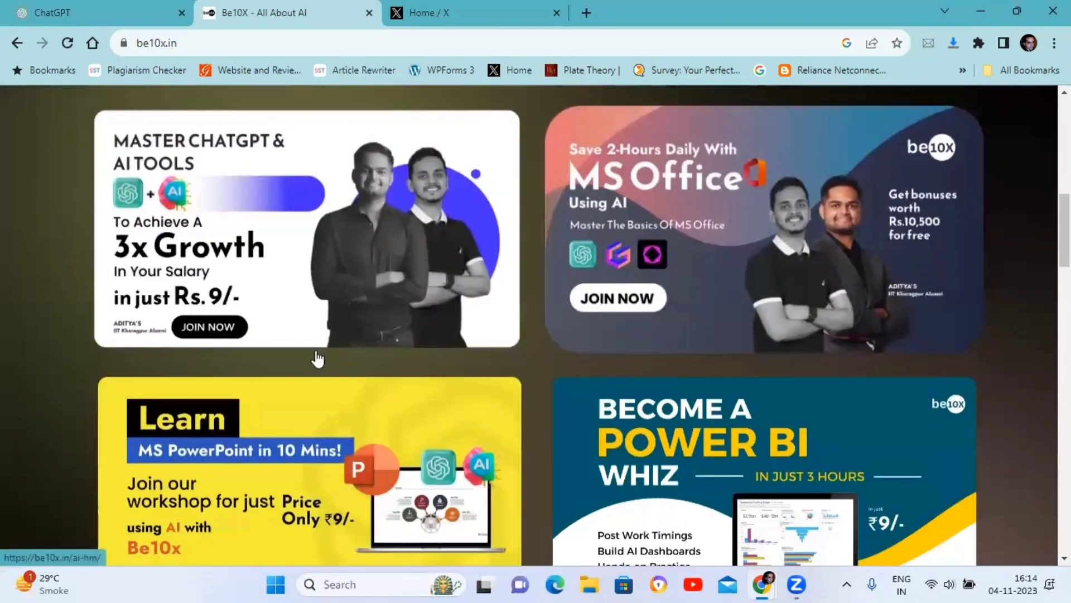
scroll(317, 358, down, 8)
scroll(241, 354, up, 5)
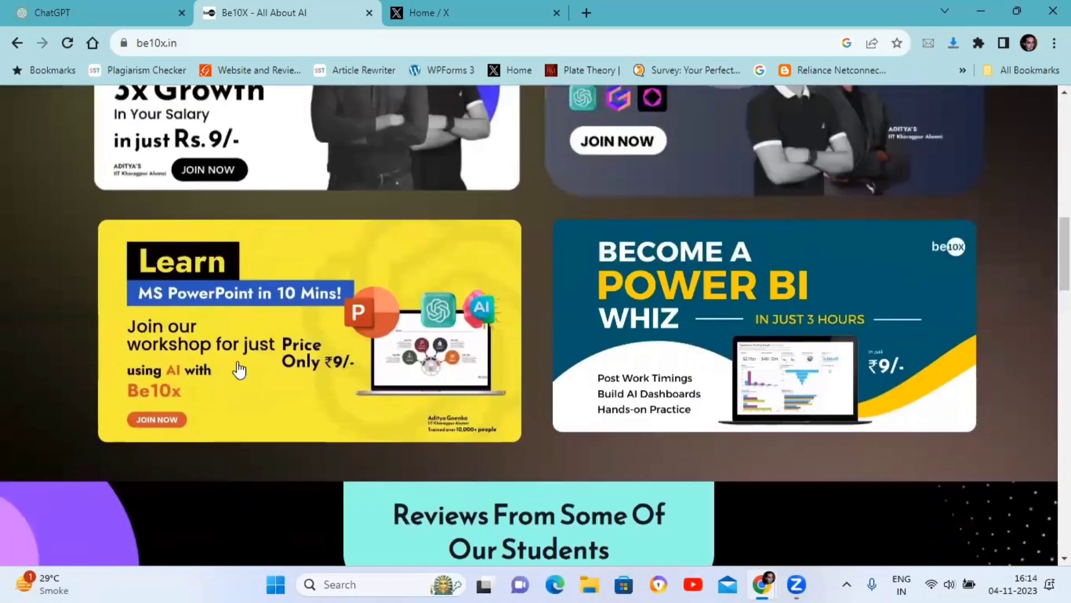
scroll(240, 369, up, 3)
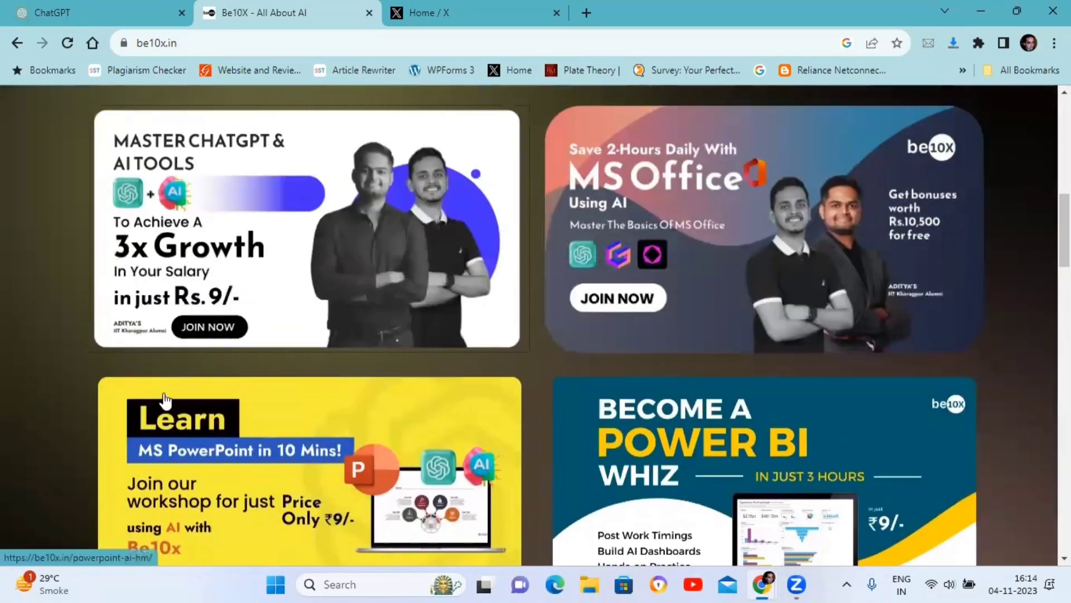
scroll(1026, 125, up, 10)
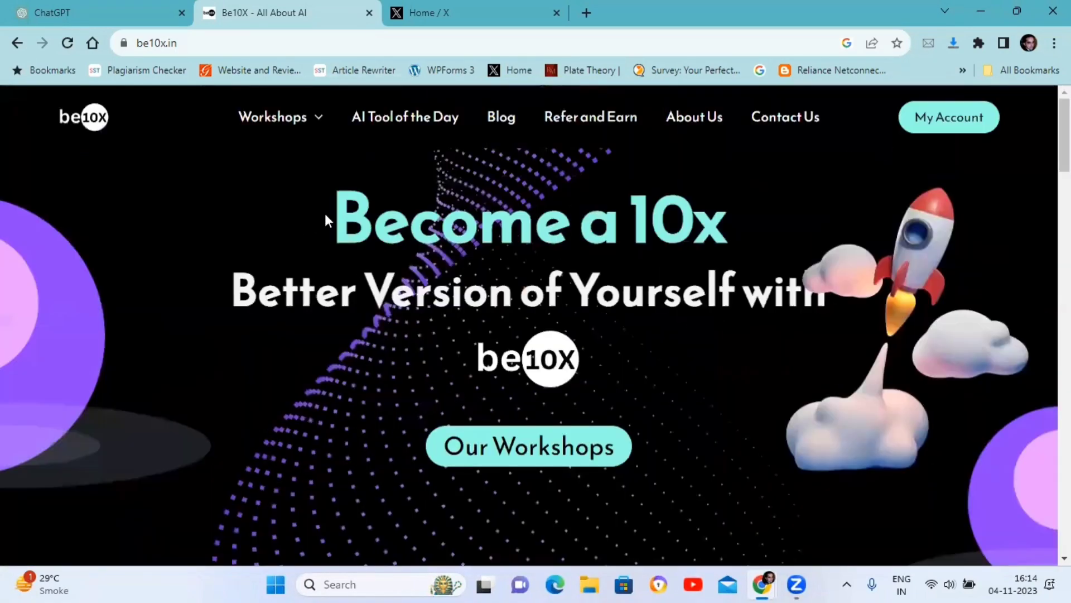
drag(325, 213, 686, 386)
Compose a ChatGPT prompt reading "Write a tweet on" followed by the copied Be10X heading text.
click(112, 12)
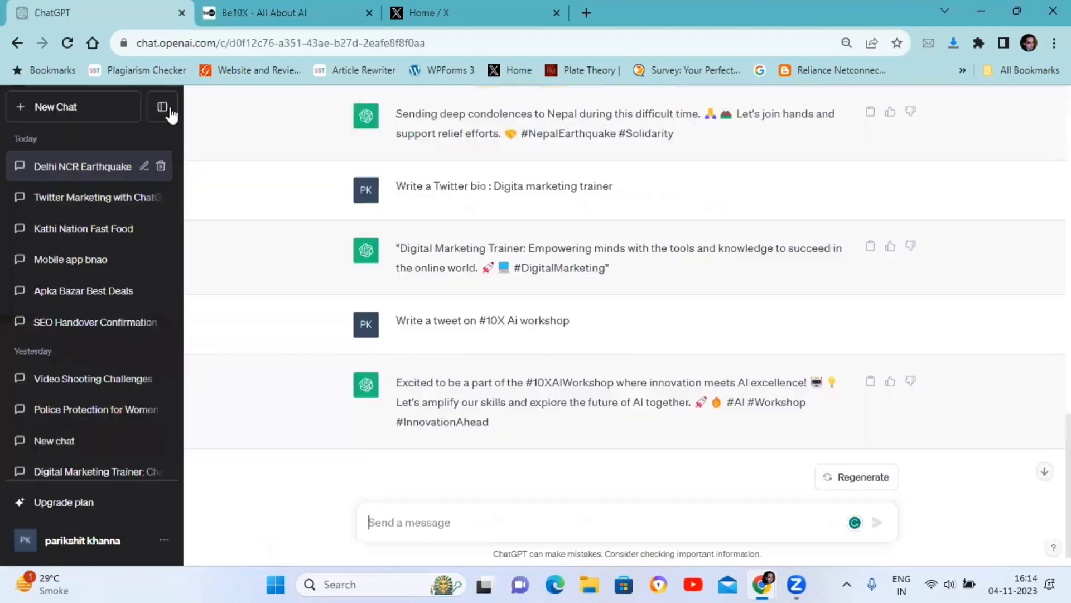
text(Write )
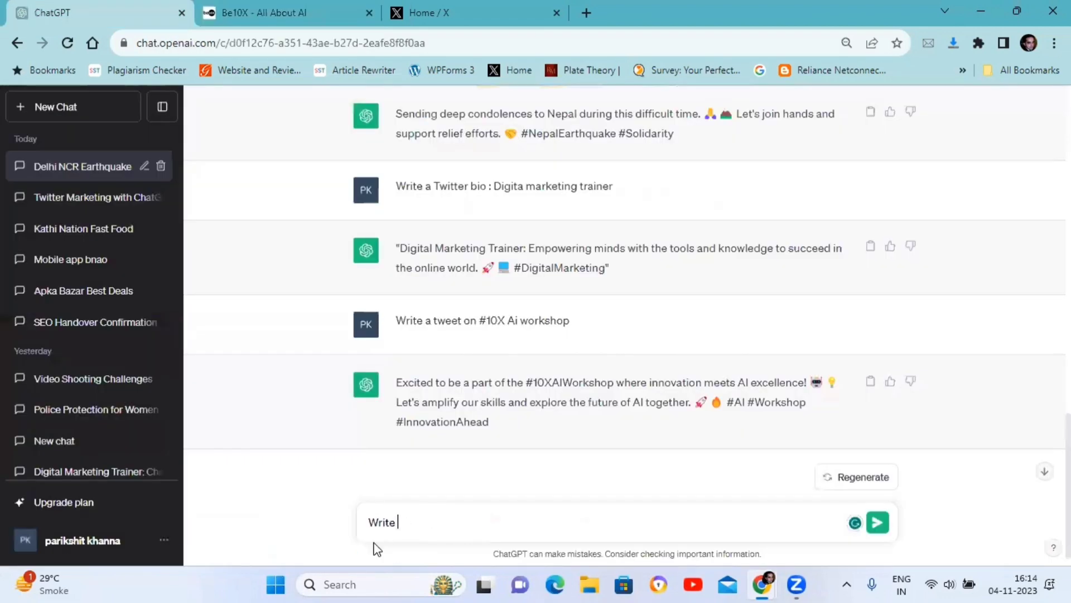
text(a tweet on)
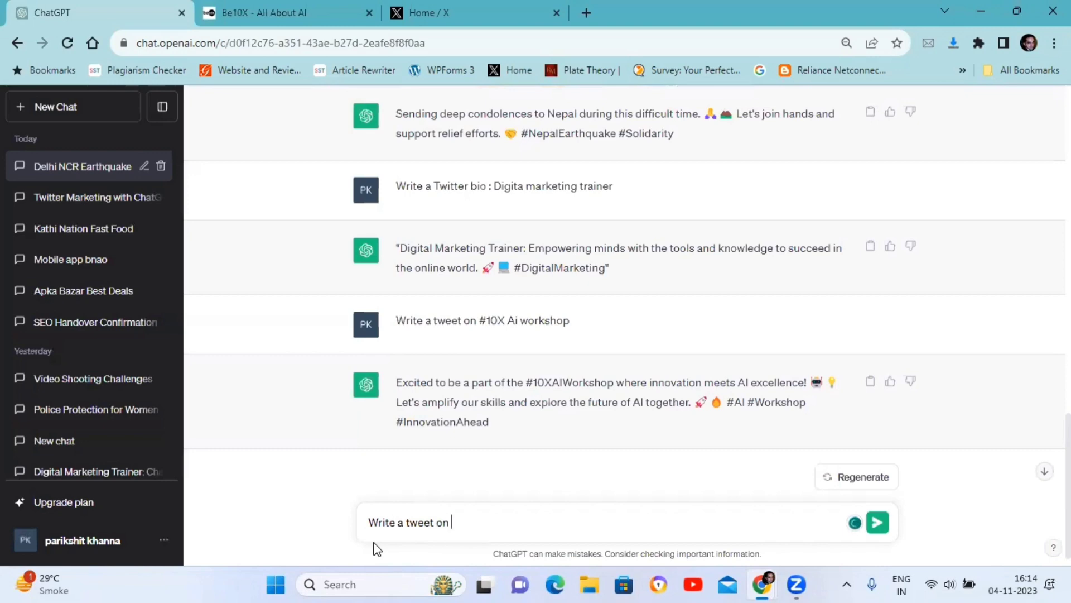
text(Become a 10x Better Version of Yourself with be10x logowhite 1 Our Workshops)
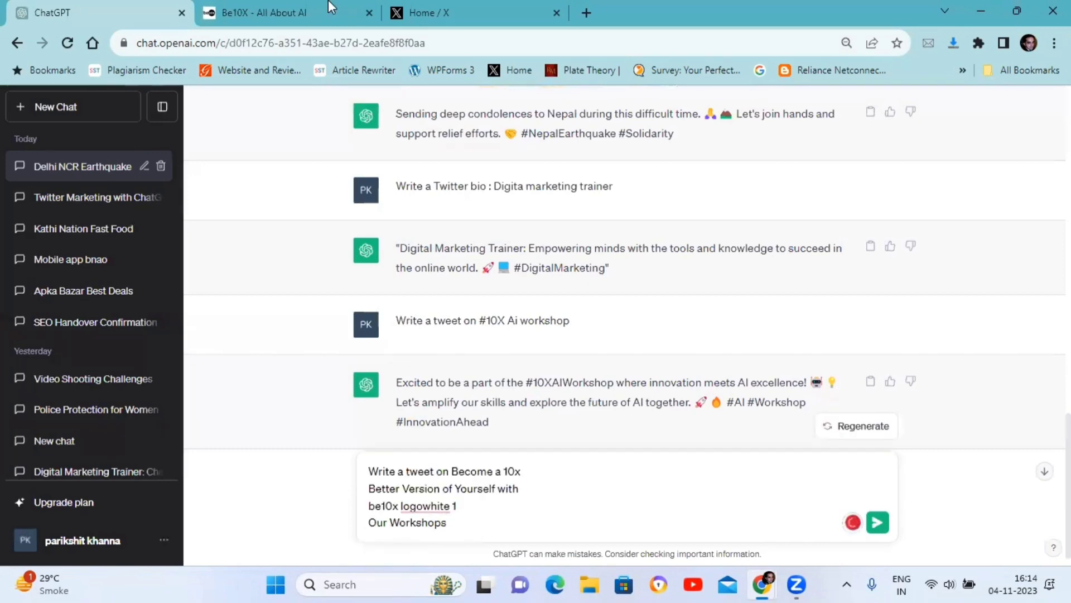
click(332, 9)
click(244, 43)
key(ctrl+c)
click(91, 10)
key(ctrl+v)
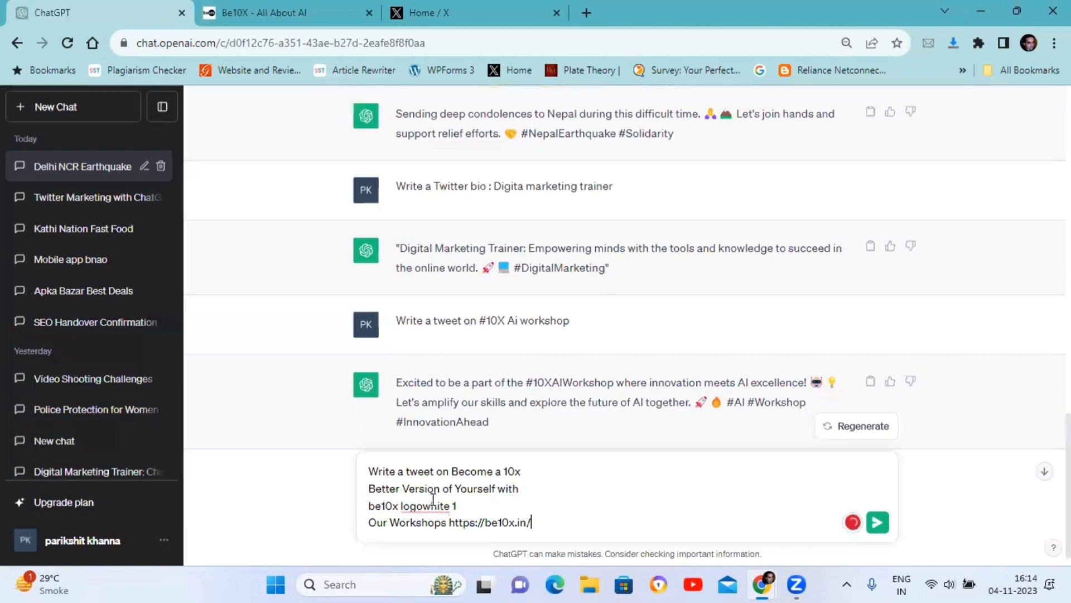
click(877, 522)
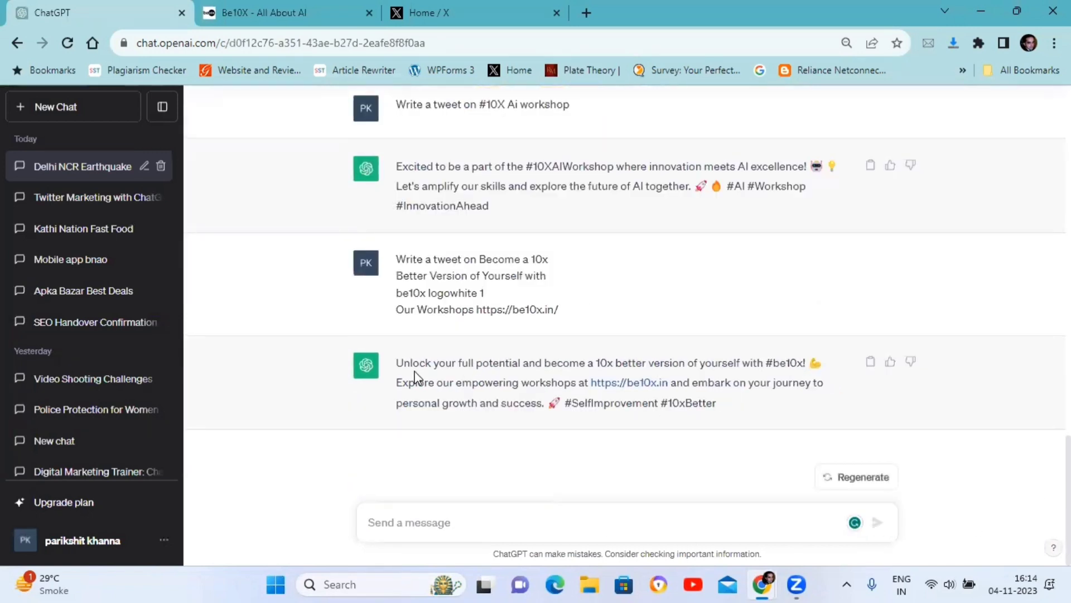
Copy the generated Be10X tweet into a new post on X and publish it.
triple_click(414, 373)
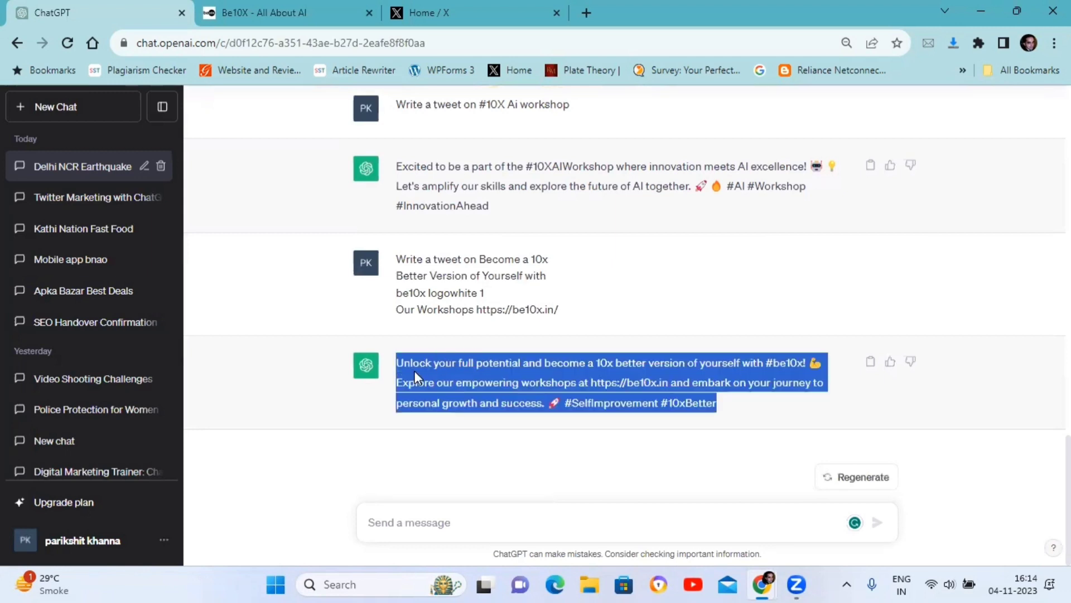
click(424, 13)
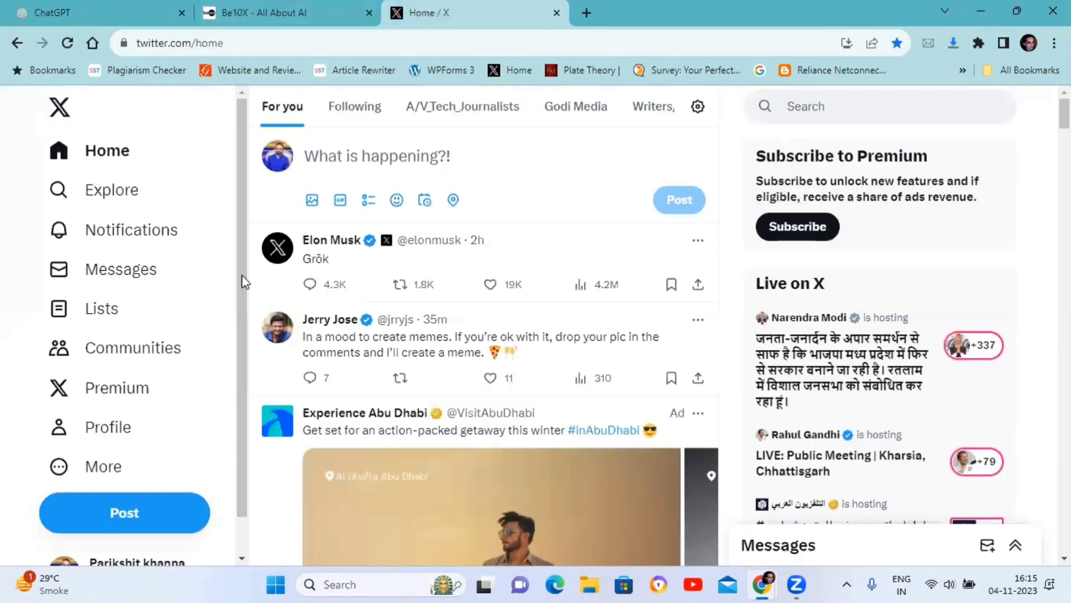
click(363, 155)
key(ctrl+v)
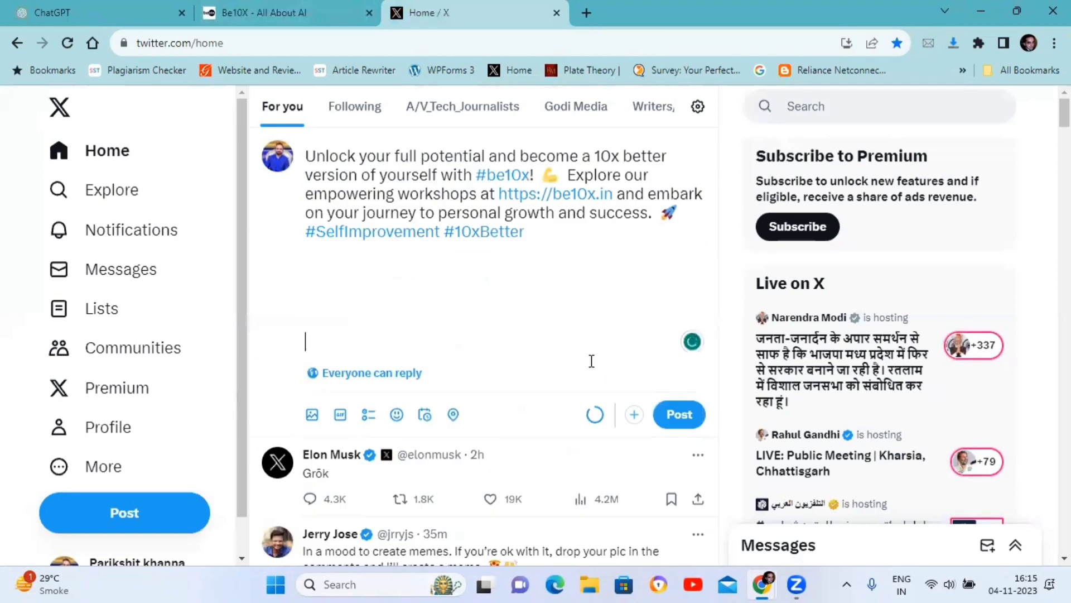
click(697, 427)
click(66, 8)
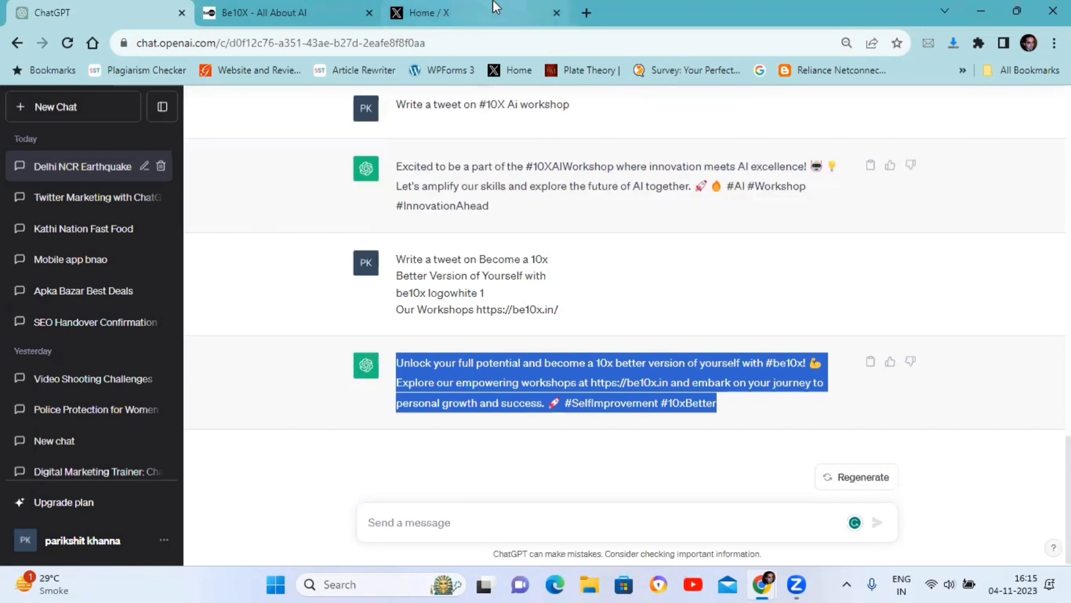
click(459, 14)
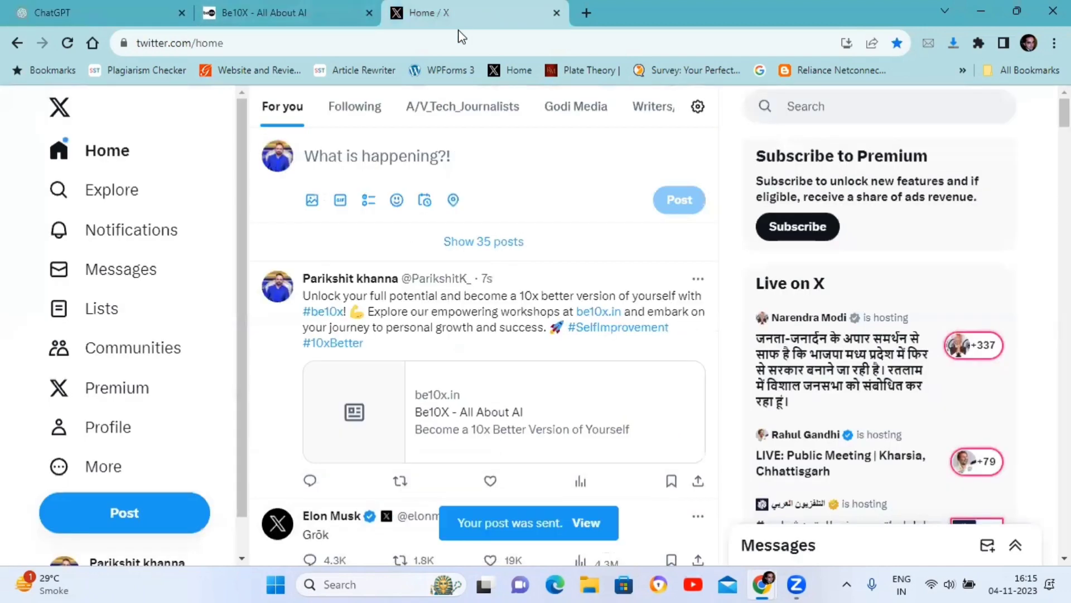
Browse the trending topics in X's Explore section and open the #NepalEarthquake hashtag.
click(127, 201)
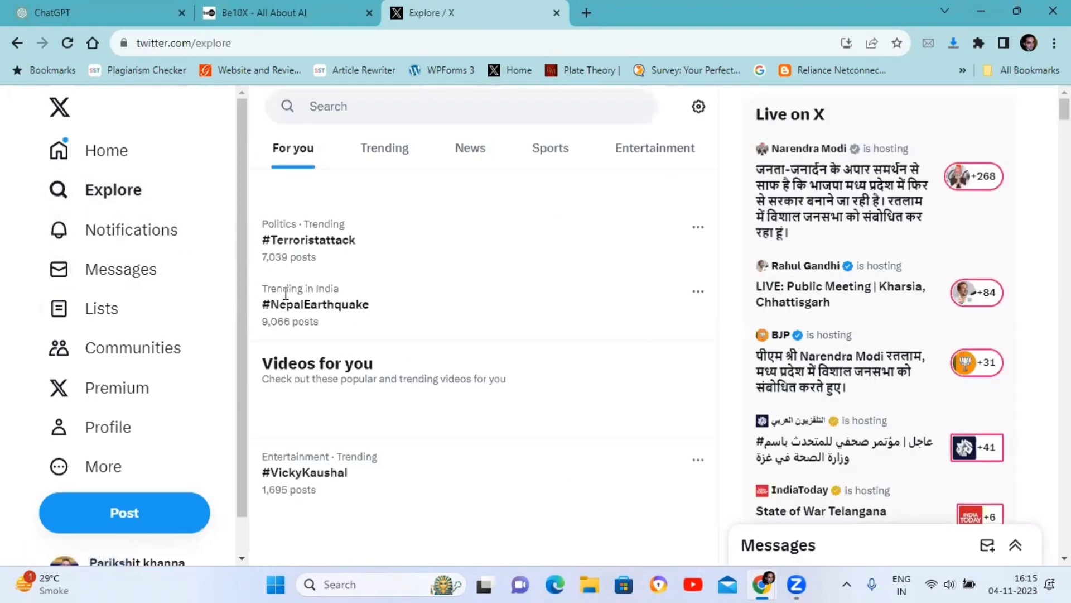
scroll(302, 343, down, 3)
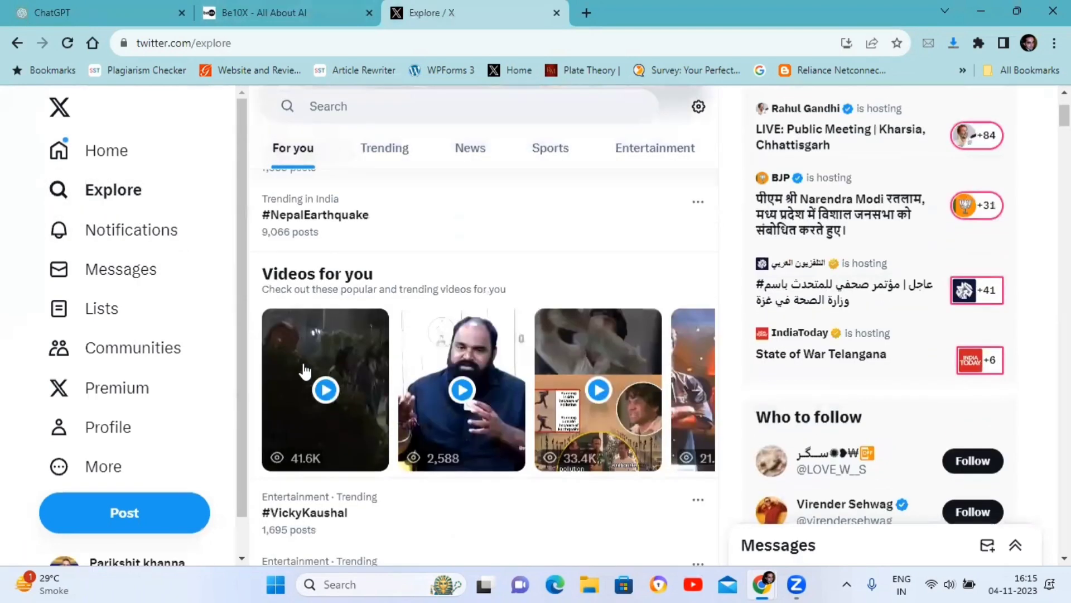
scroll(306, 381, up, 3)
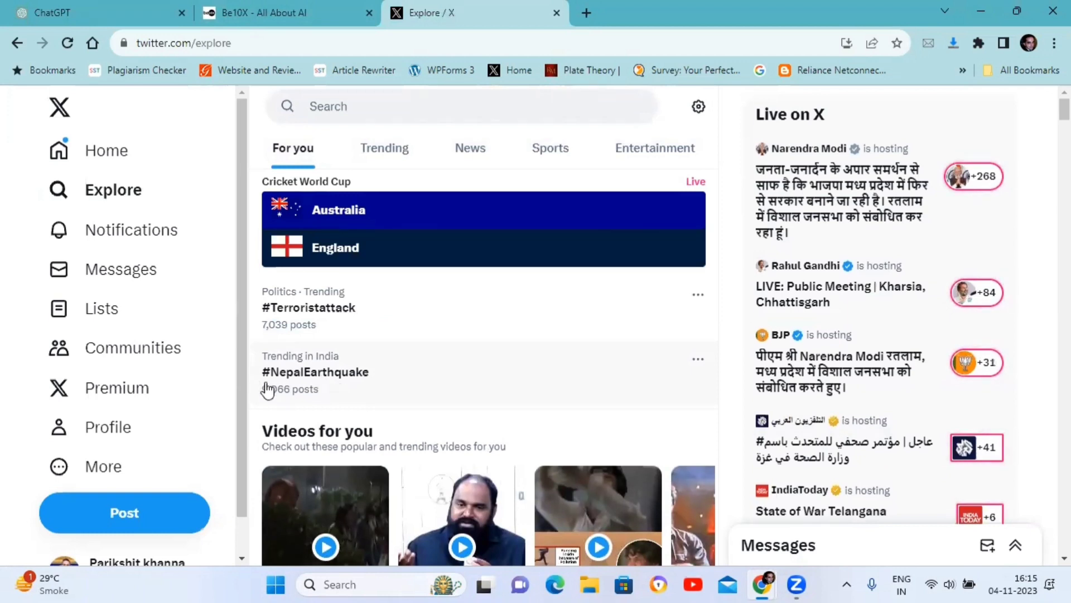
click(319, 383)
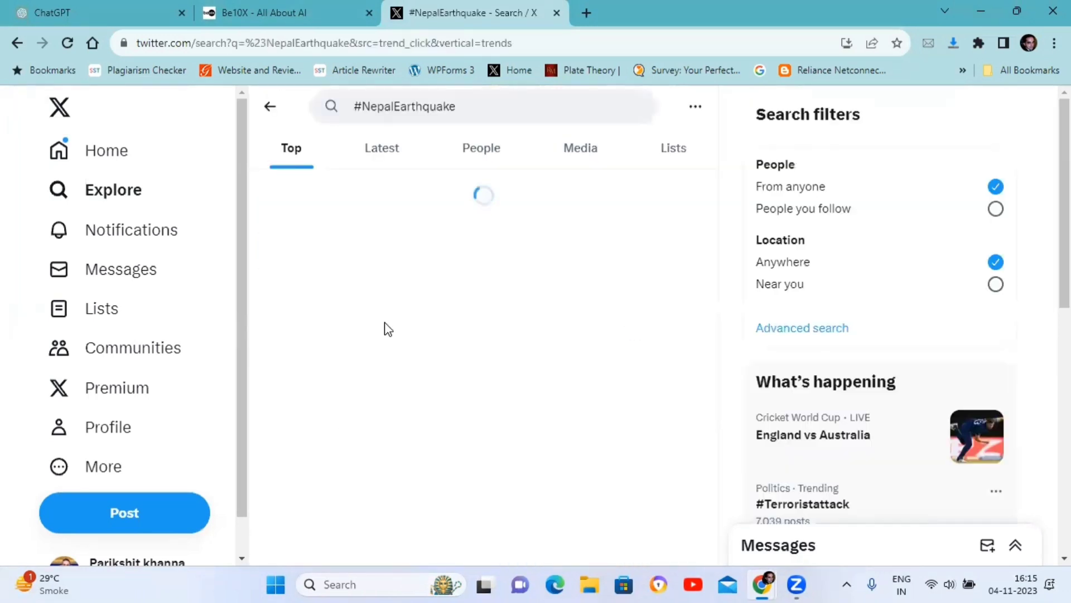
Look through the #NepalEarthquake results on X and copy the full text of the first post, starting "This touched my heart.".
scroll(380, 329, down, 4)
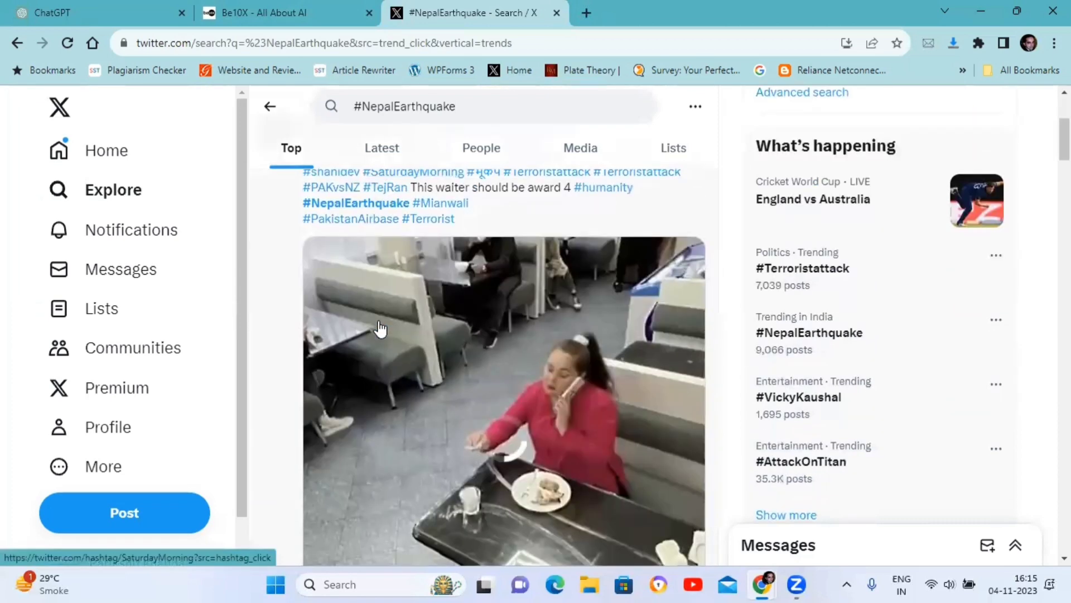
scroll(380, 329, down, 3)
scroll(335, 332, up, 7)
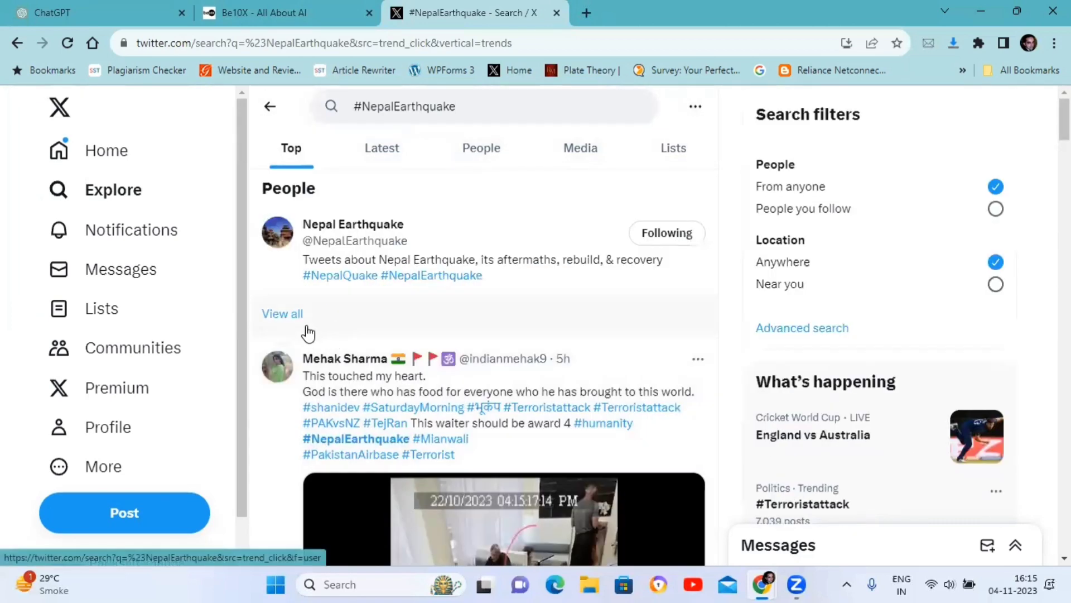
drag(302, 375, 467, 466)
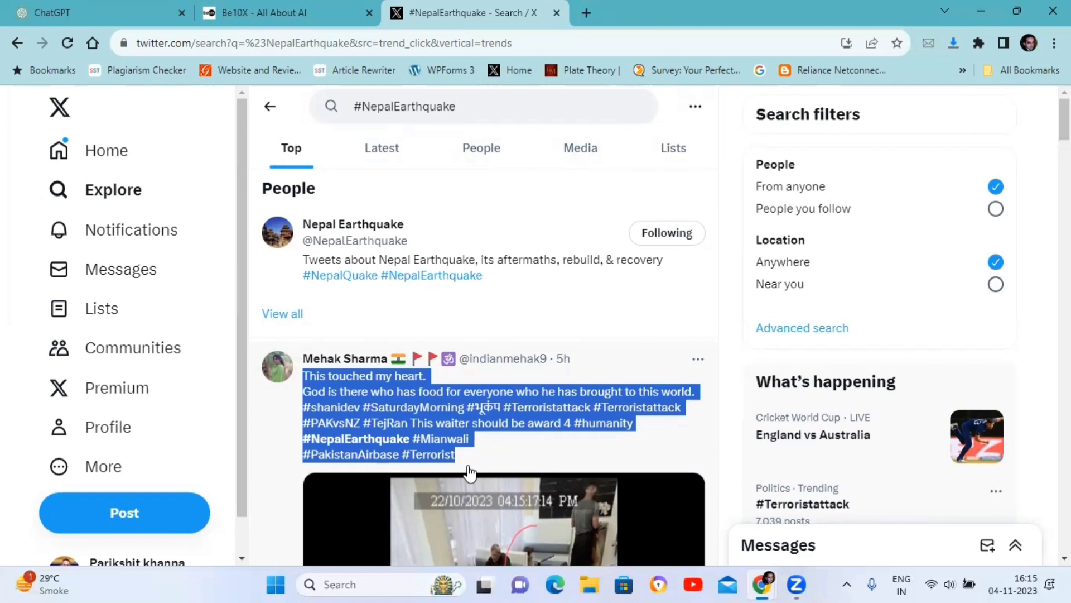
In ChatGPT, compose a prompt reading "Write a tweet on" followed by the copied post text and submit it.
click(67, 13)
click(437, 520)
text(Writ)
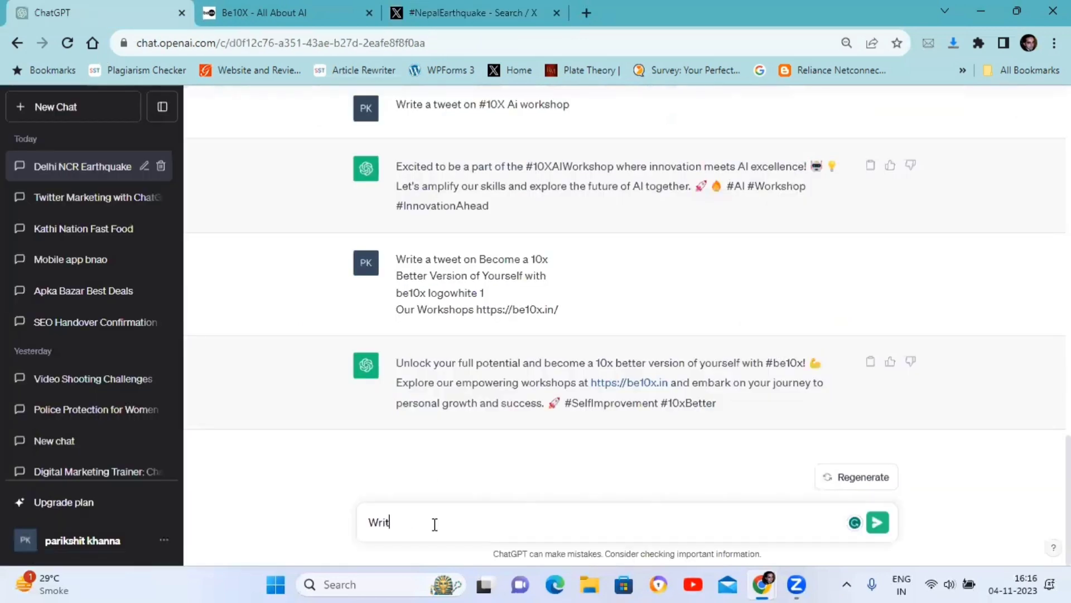
text(te a tweet on)
key(ctrl+v)
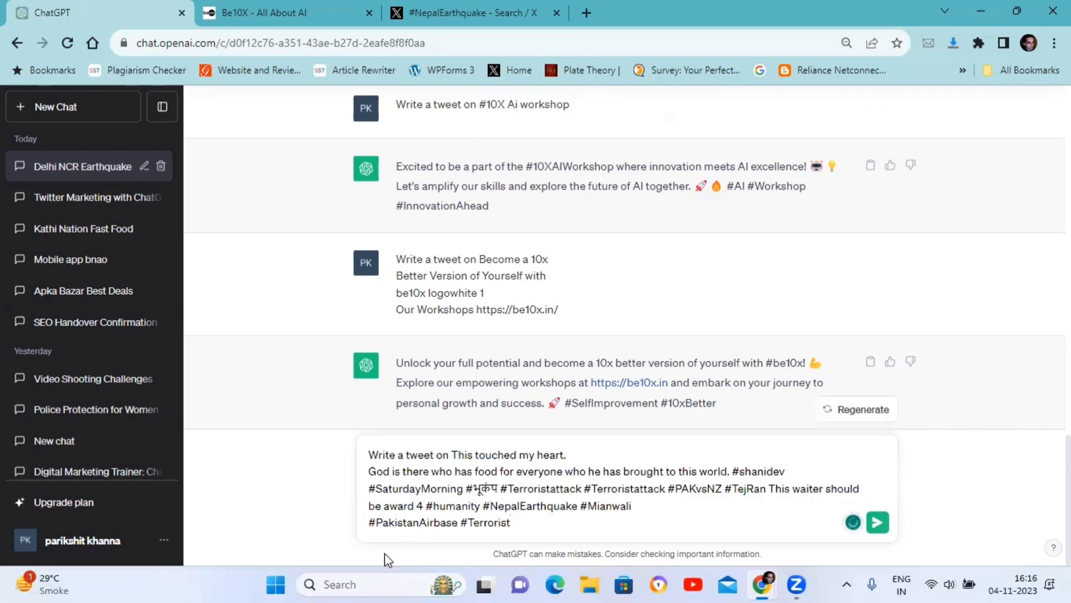
click(447, 12)
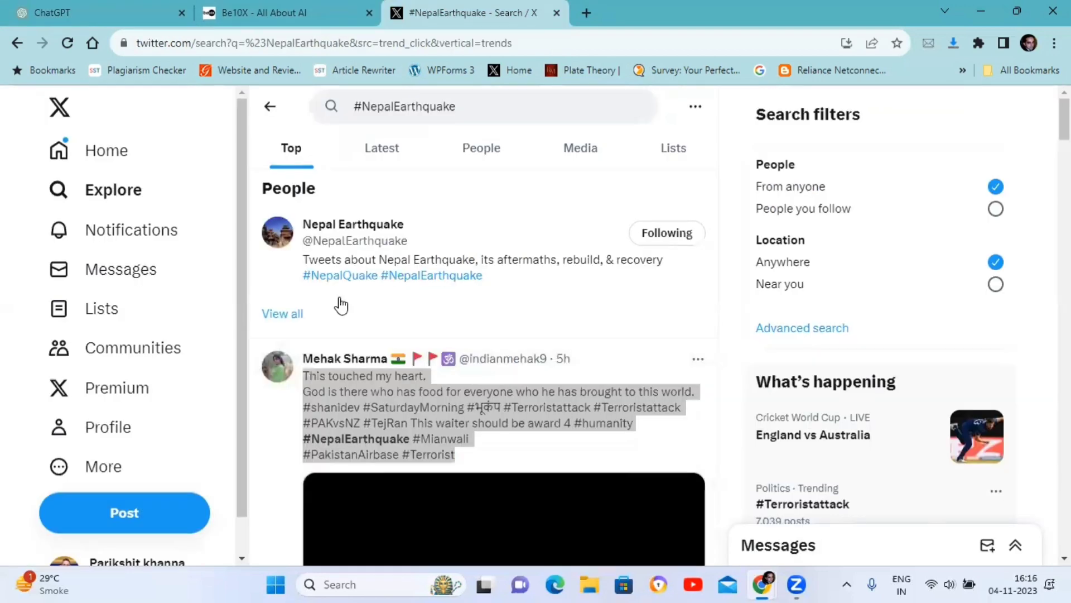
click(68, 11)
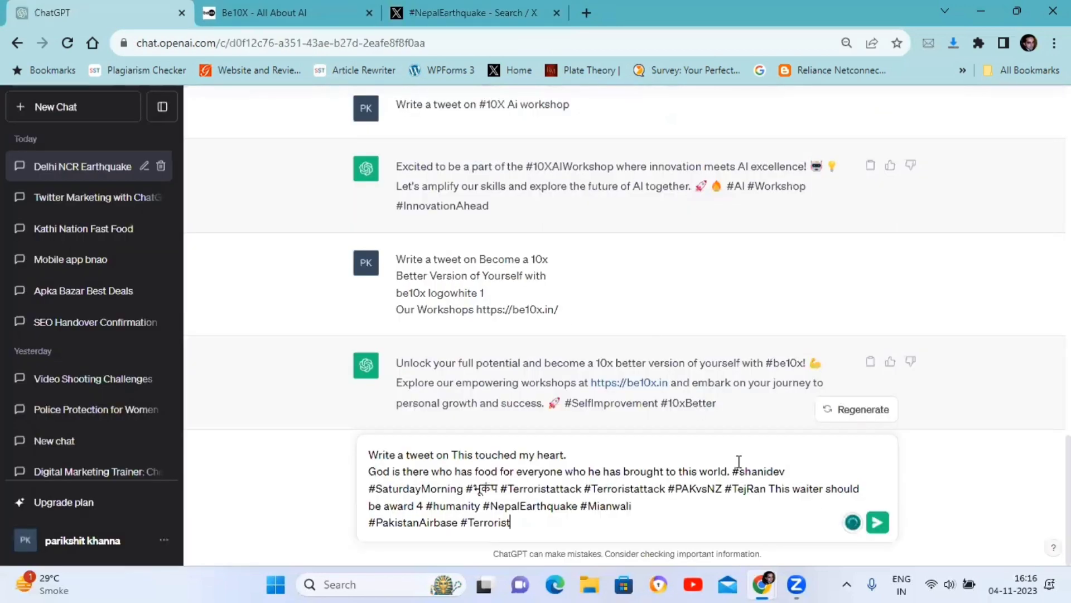
click(875, 525)
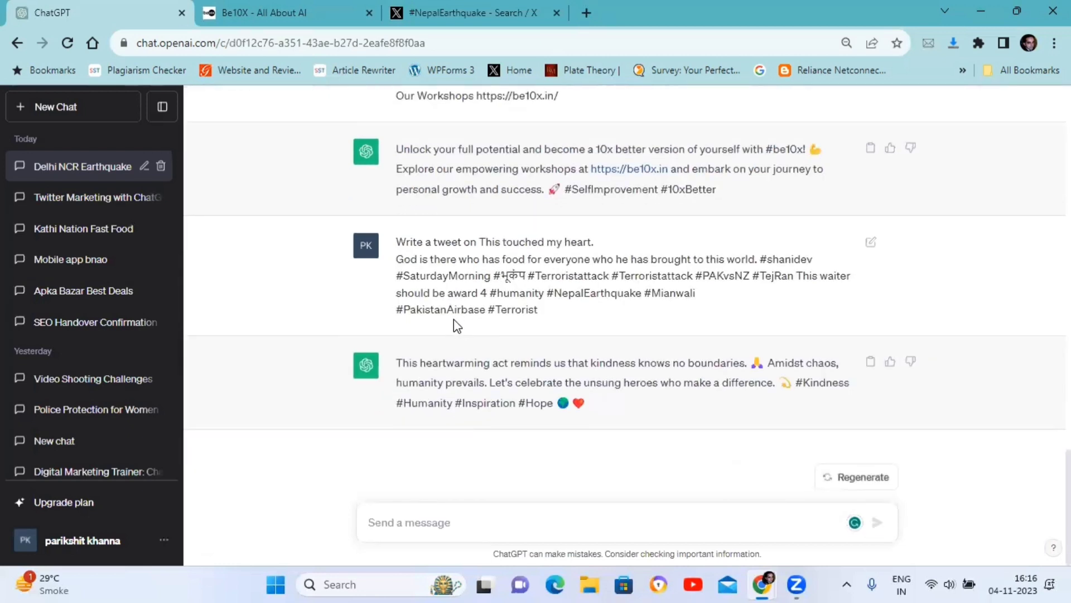
triple_click(425, 375)
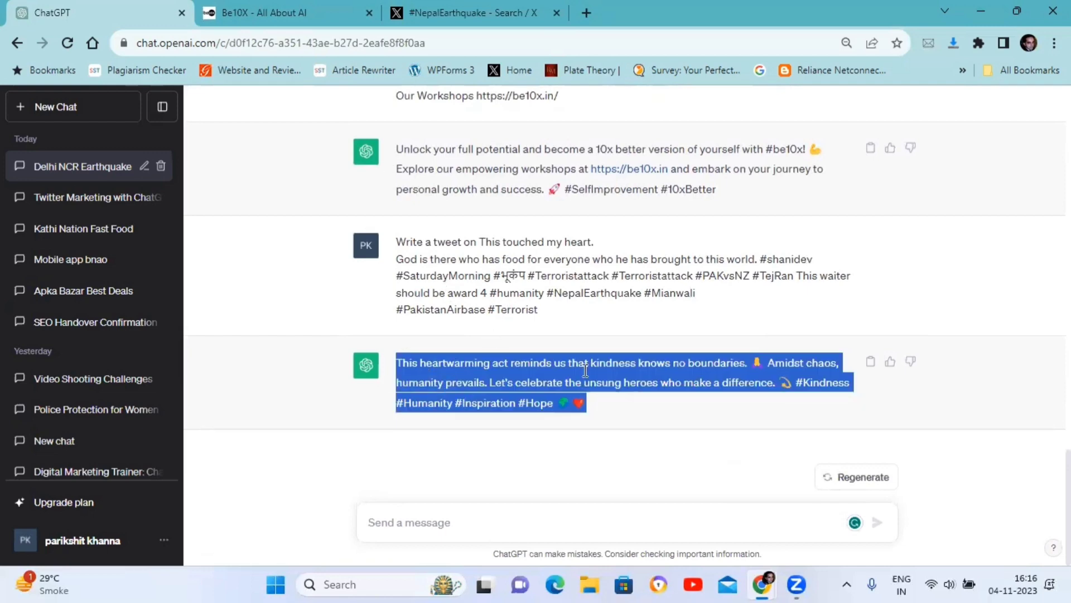
click(418, 11)
click(140, 12)
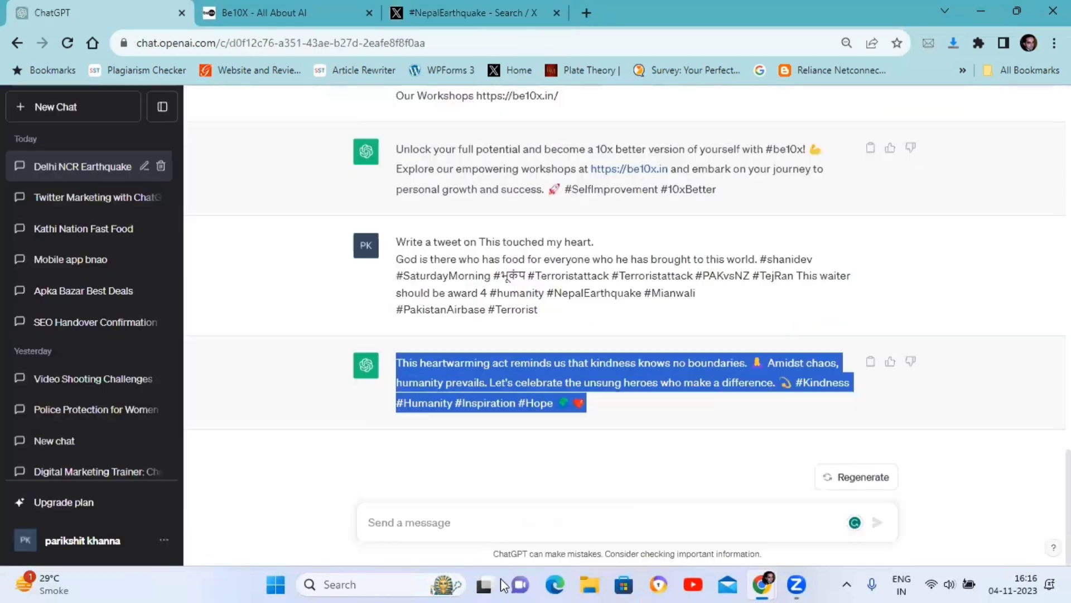
Submit the ChatGPT prompt "Write a sensitive tweet on #NepalEarthquake".
click(461, 516)
text(Write)
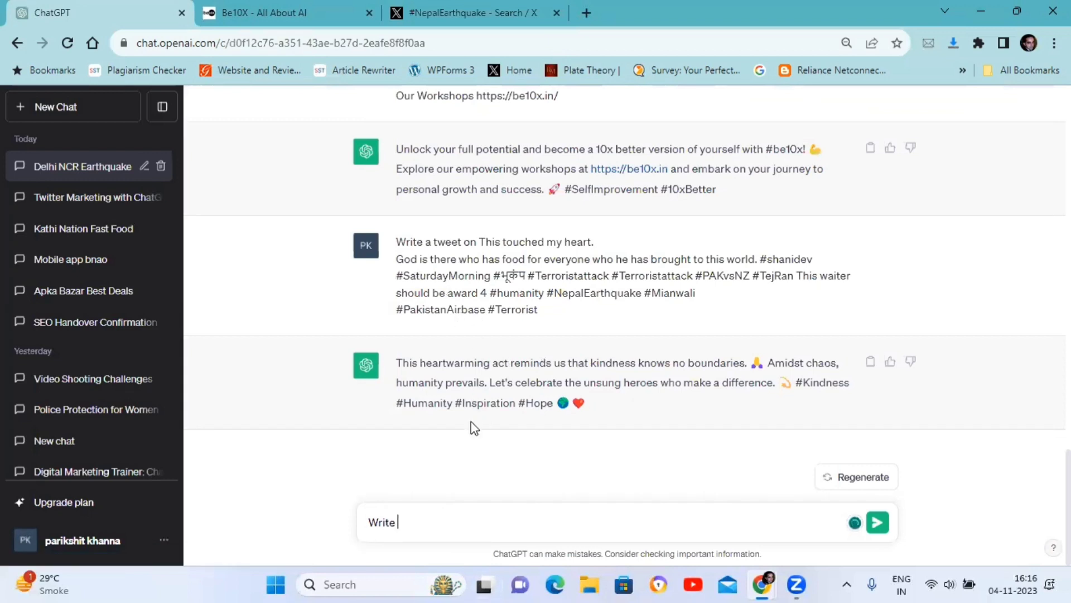
click(468, 8)
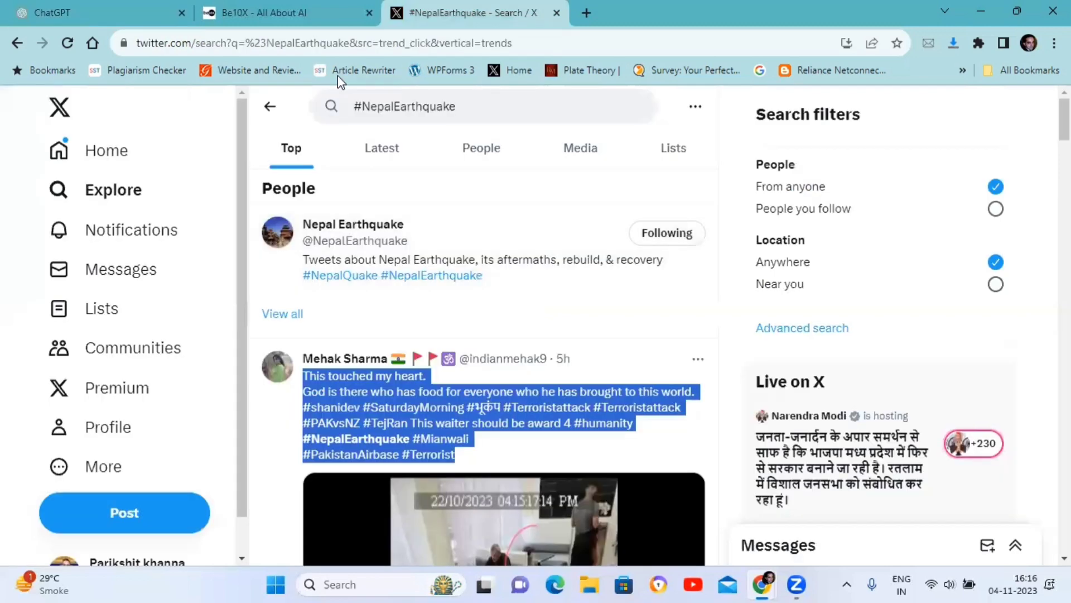
click(96, 8)
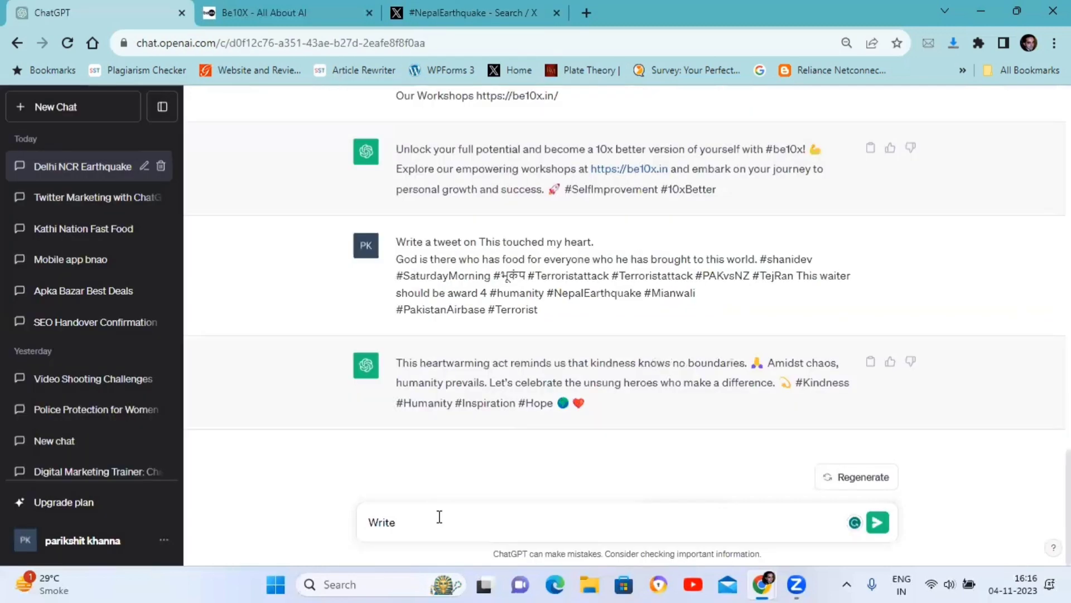
text(sensiti)
text(ve tweet on #NepalEarthquake)
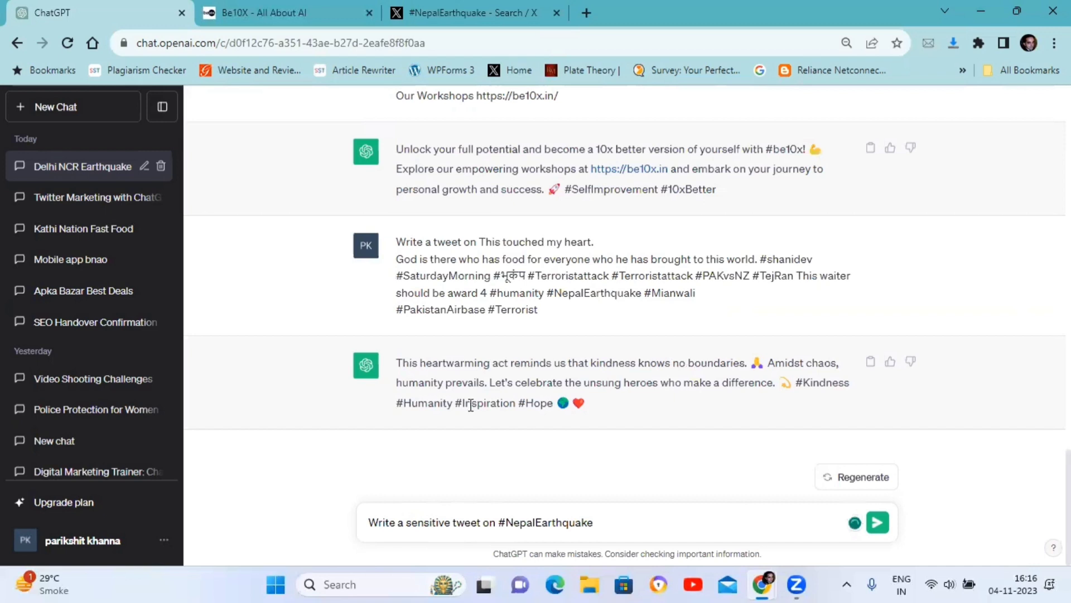
key(Return)
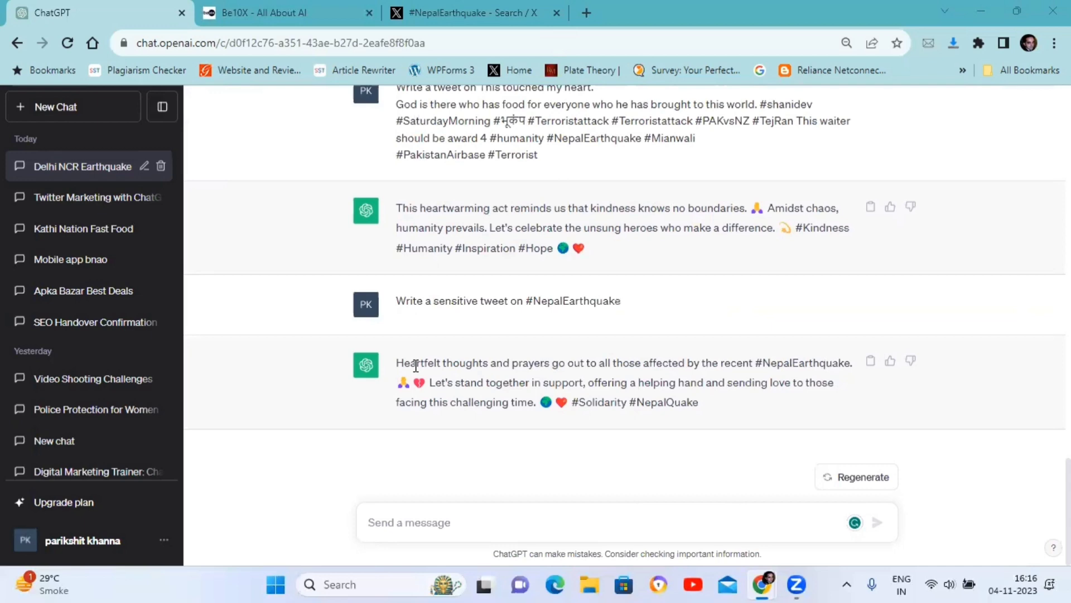
Copy the generated #NepalEarthquake tweet into a new post on X and publish it.
double_click(416, 366)
triple_click(415, 366)
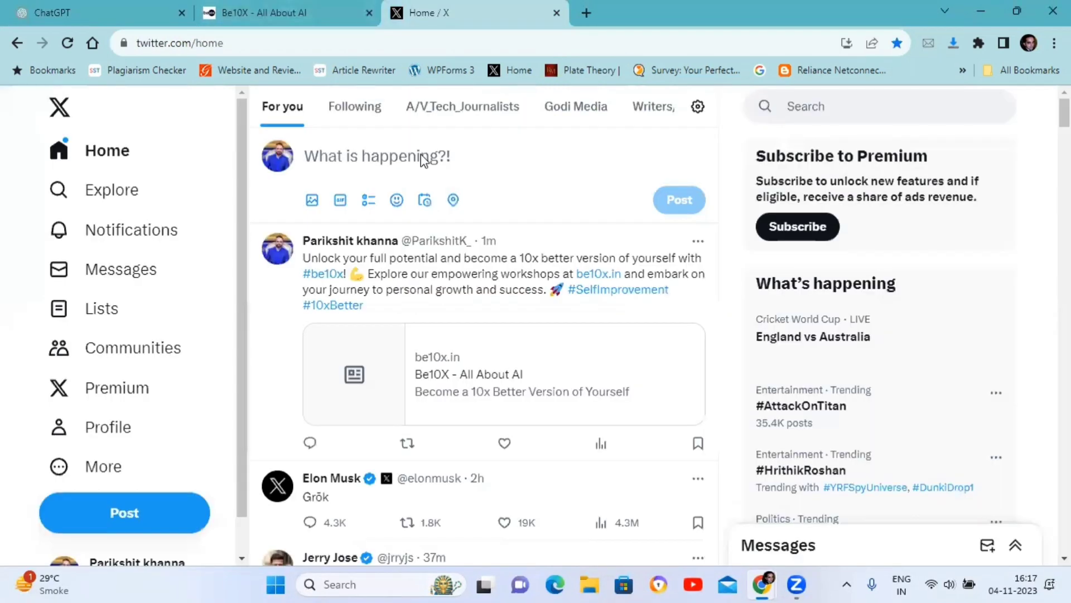
click(367, 153)
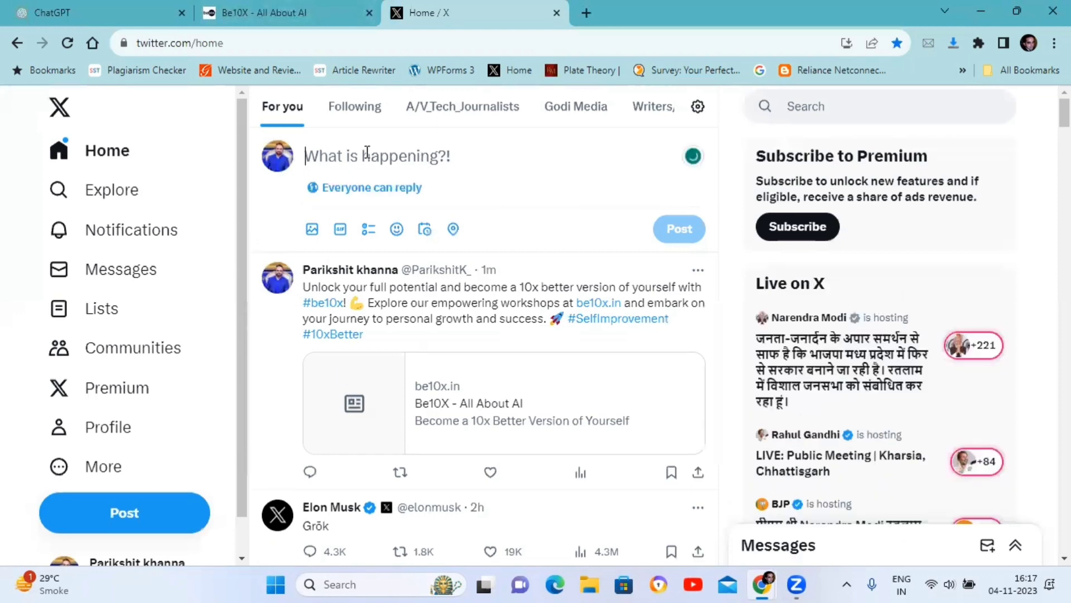
key(ctrl+v)
click(664, 415)
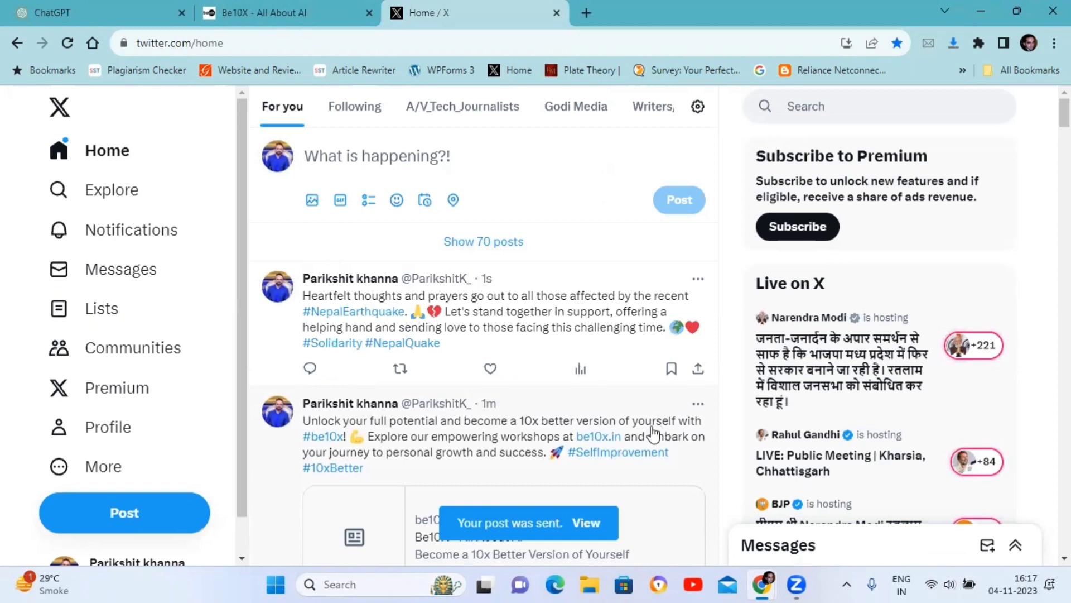
Browse the trending topics in X's Explore section and open the #DelhiAirQuality hashtag.
click(341, 215)
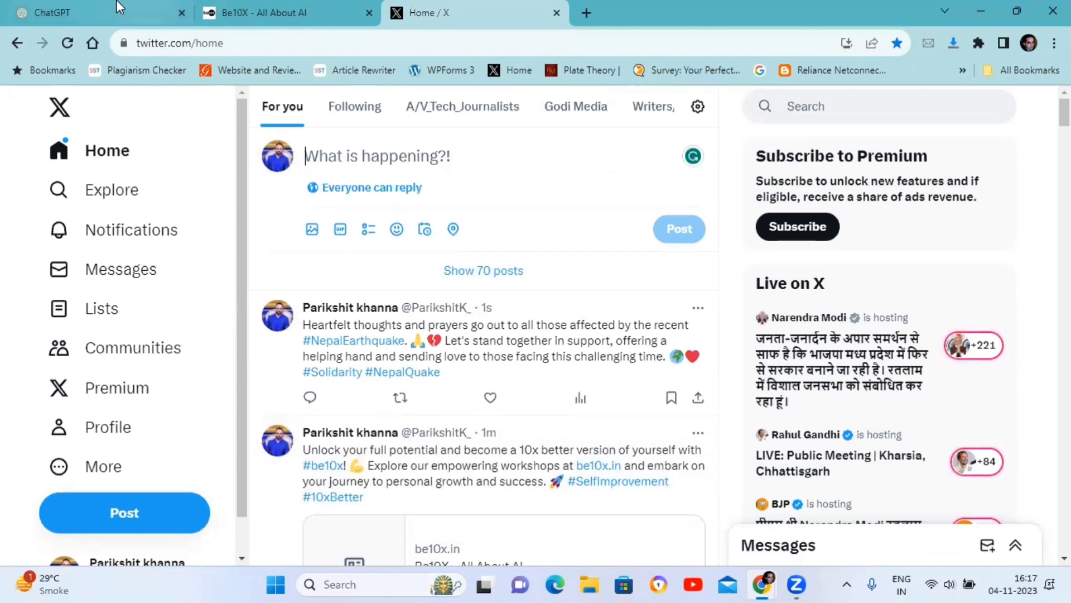
click(98, 189)
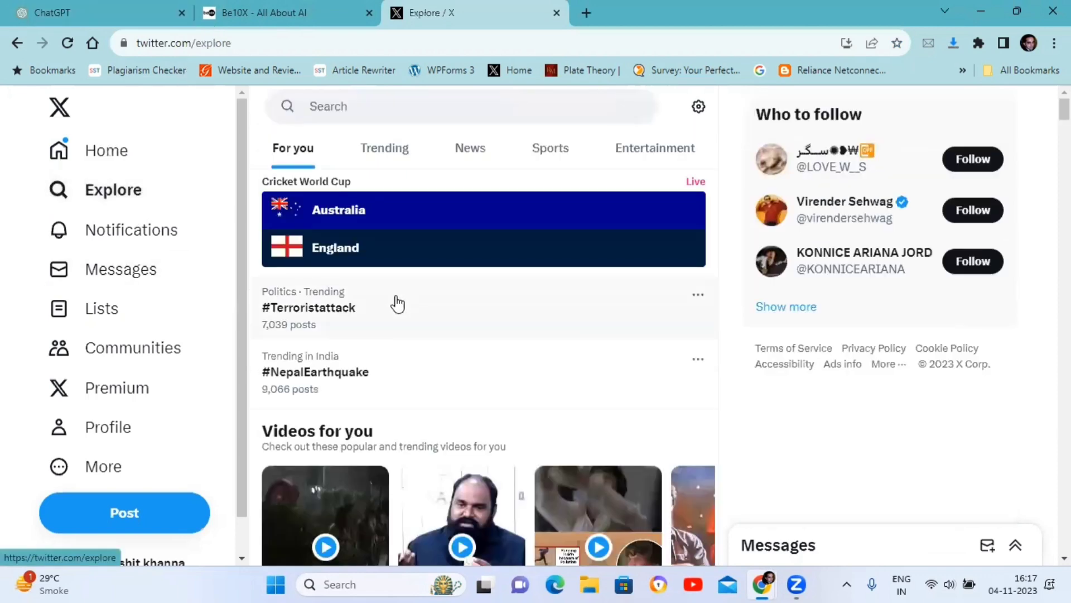
scroll(395, 304, down, 8)
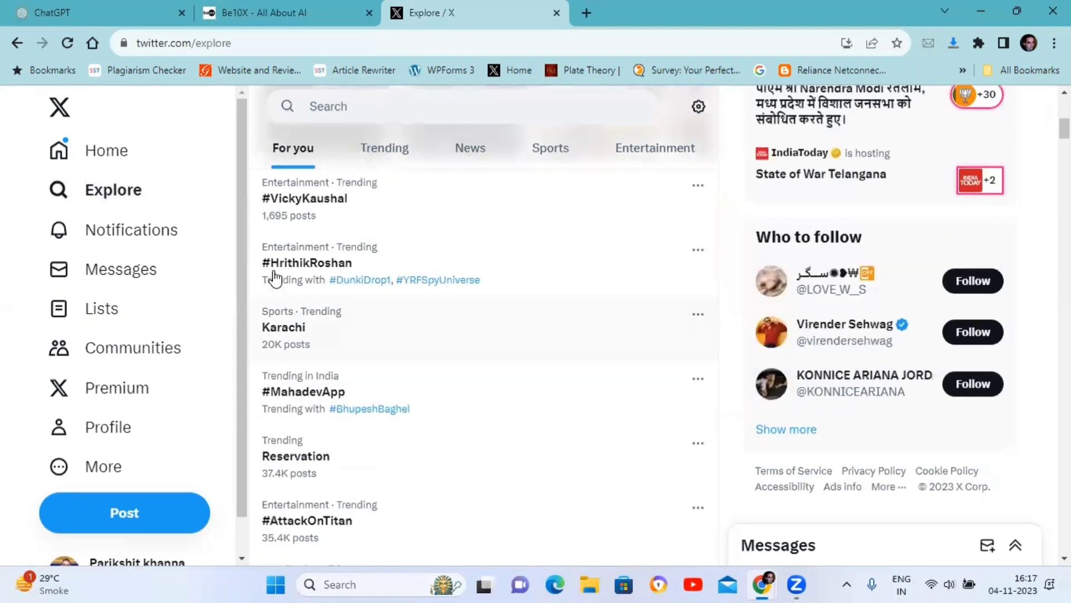
scroll(328, 432, down, 5)
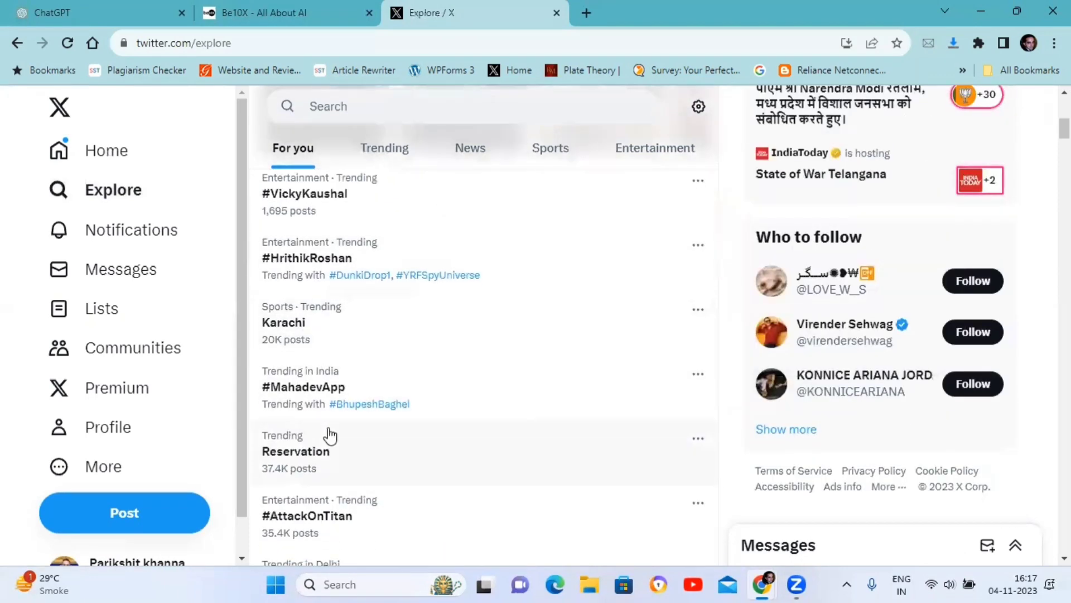
scroll(360, 344, down, 4)
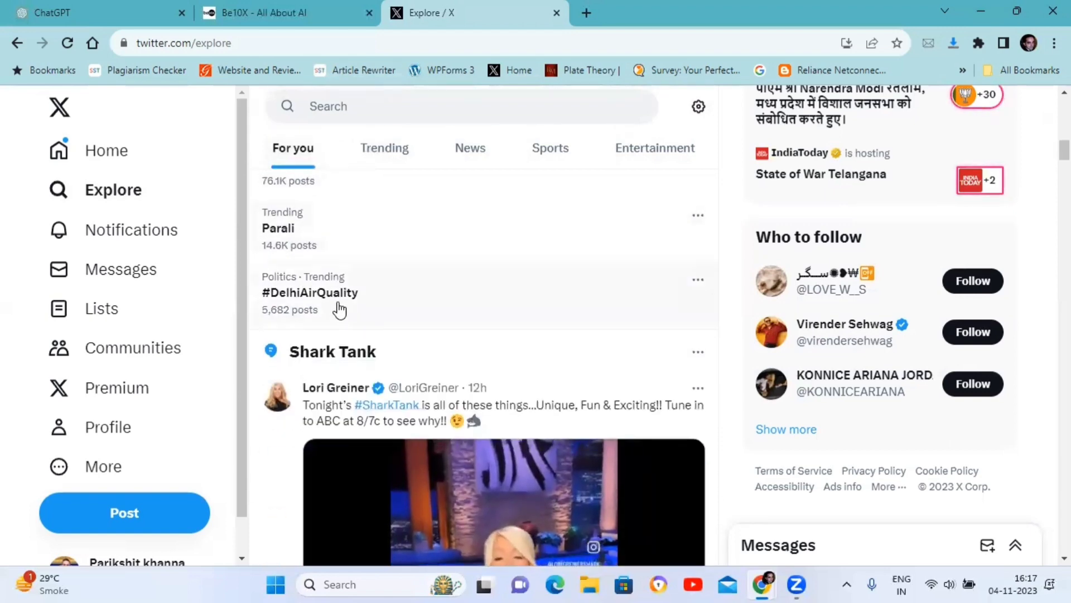
click(338, 308)
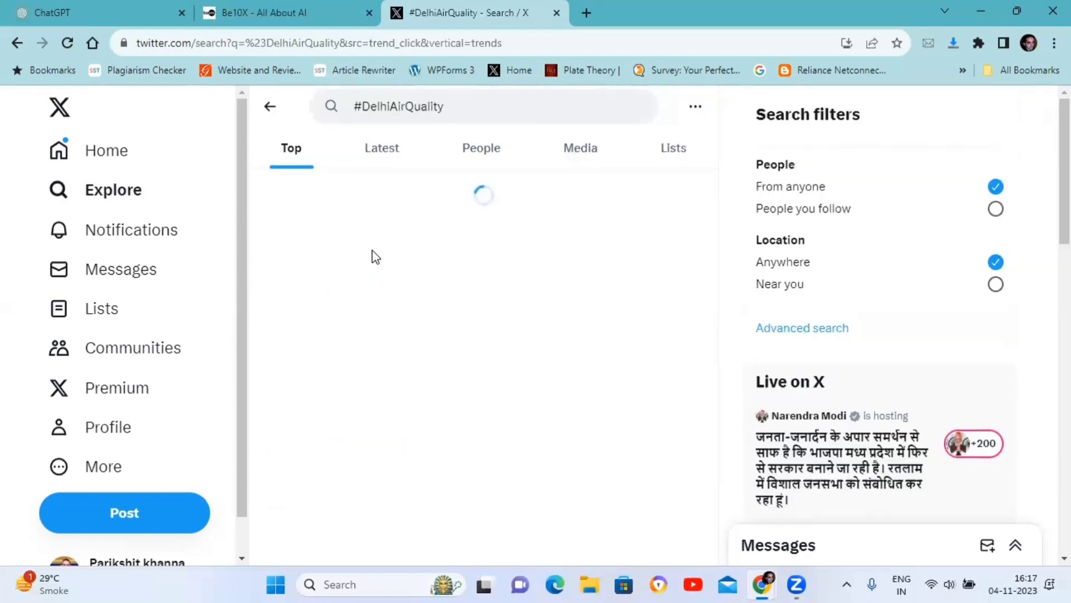
Copy the hashtag #DelhiAirQuality and start a new post with it, followed by a short remark ending in "nowdays".
click(454, 105)
key(ctrl+c)
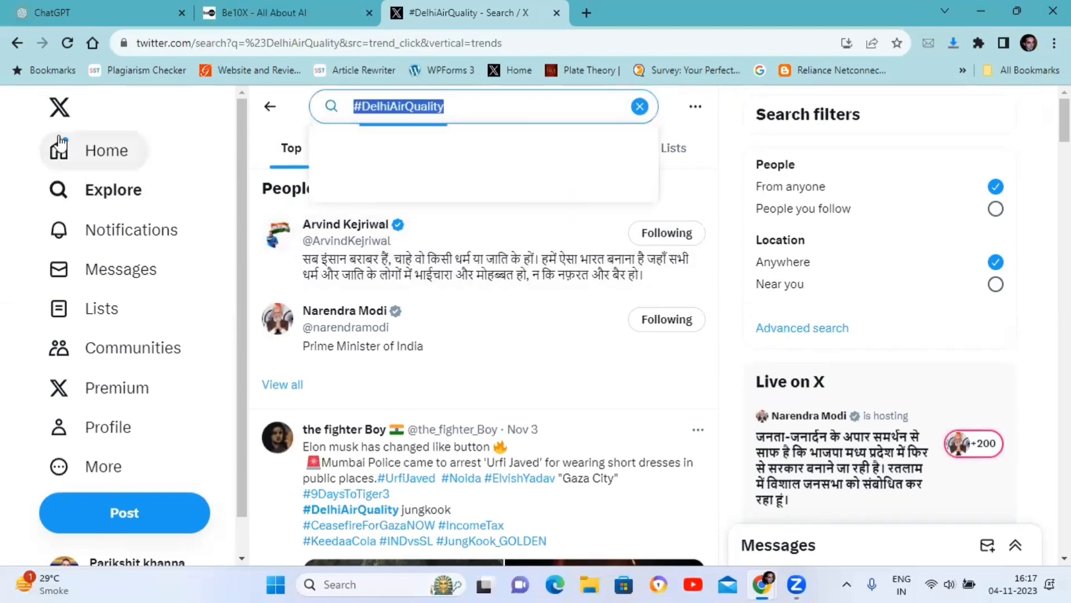
click(84, 150)
click(135, 516)
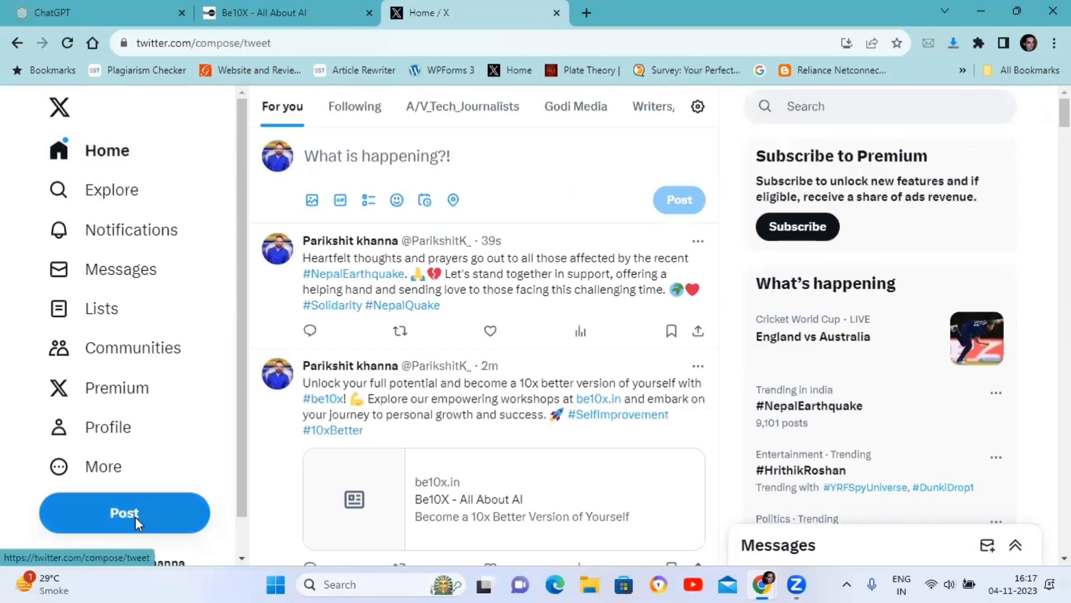
key(ctrl+v)
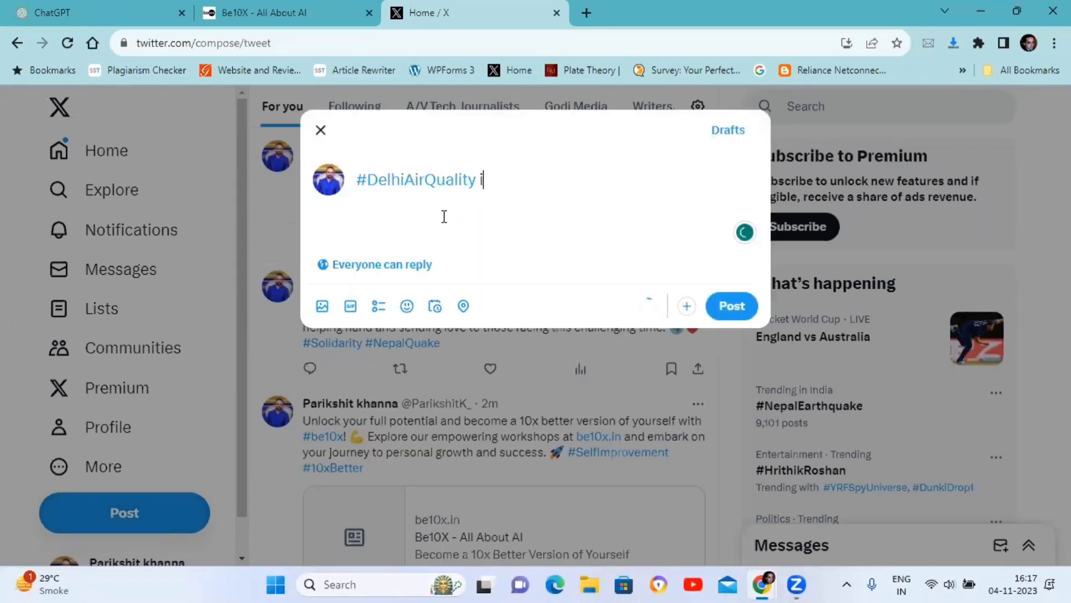
text(nowdays)
Search the GIF library for "Bollywood breathing" and look through the results for the #DelhiAirQuality post.
click(348, 309)
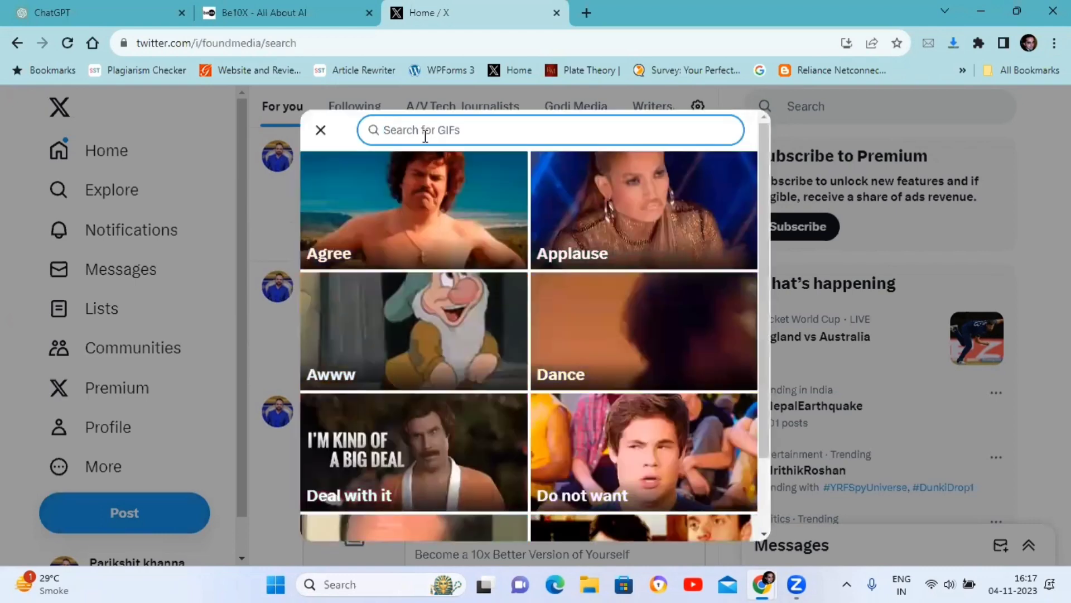
scroll(489, 306, down, 2)
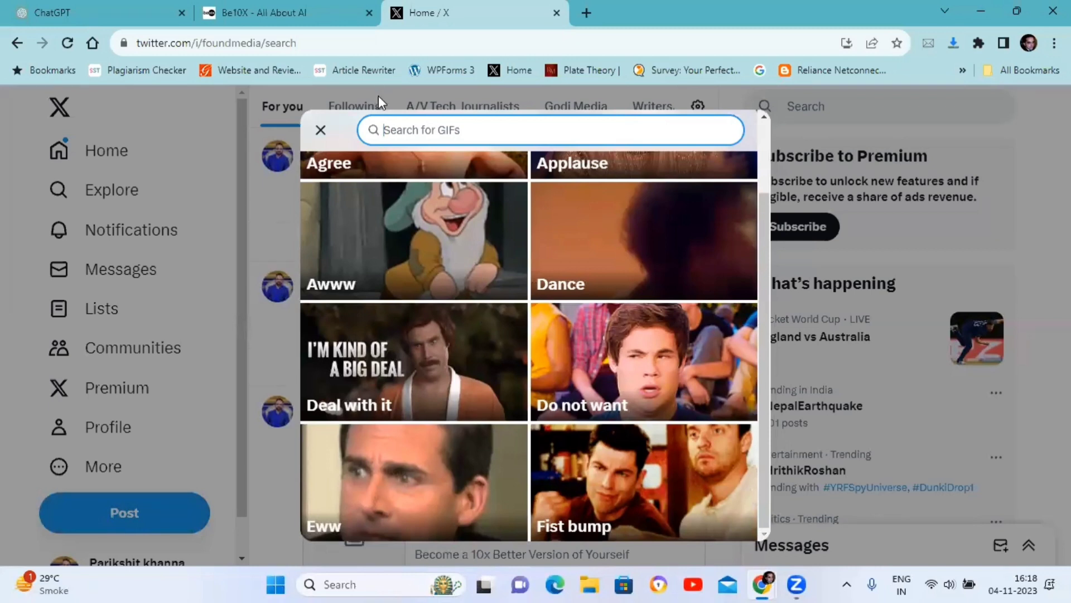
text(A)
key(BackSpace)
text(Bollywood breathing)
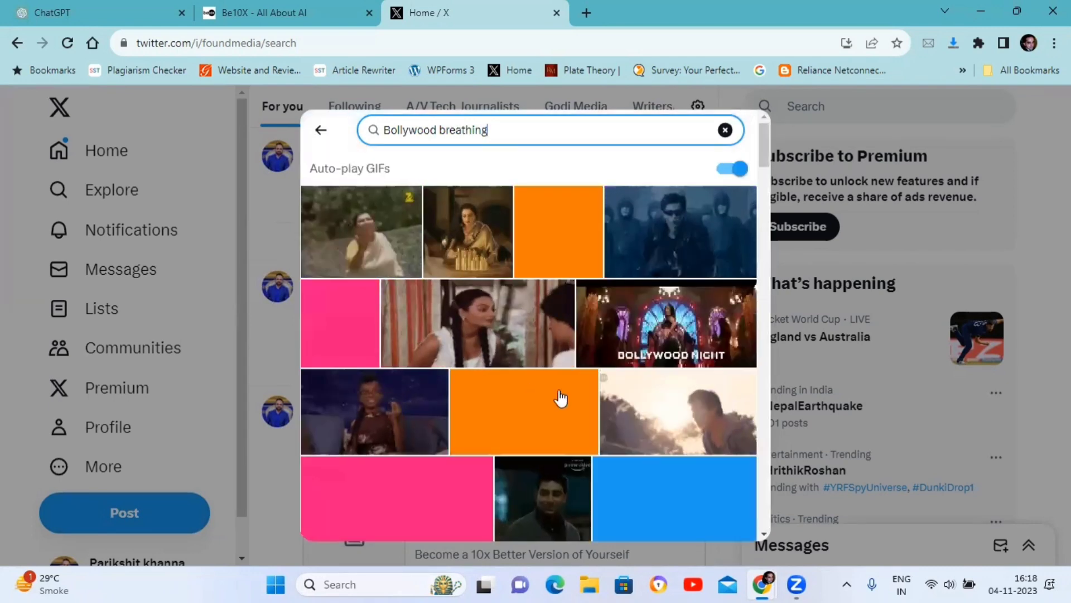
scroll(501, 385, down, 4)
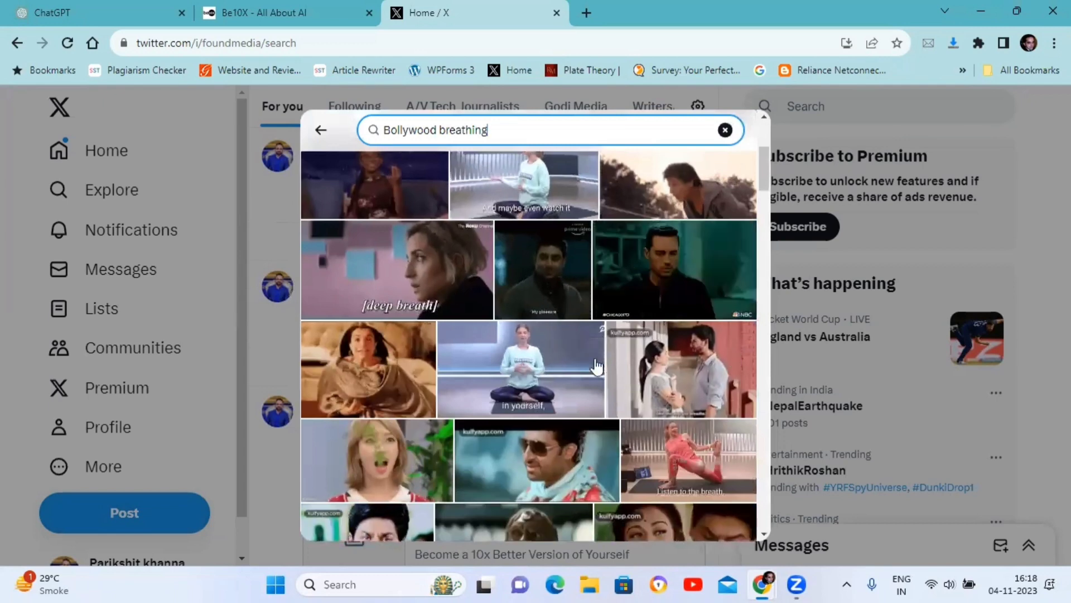
scroll(425, 362, down, 3)
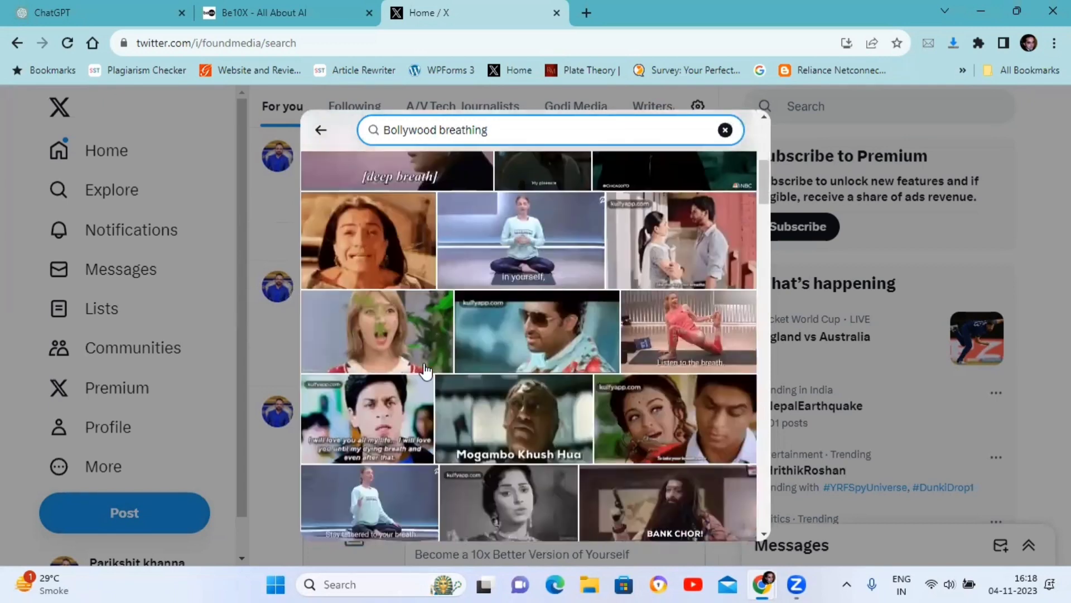
scroll(426, 362, down, 6)
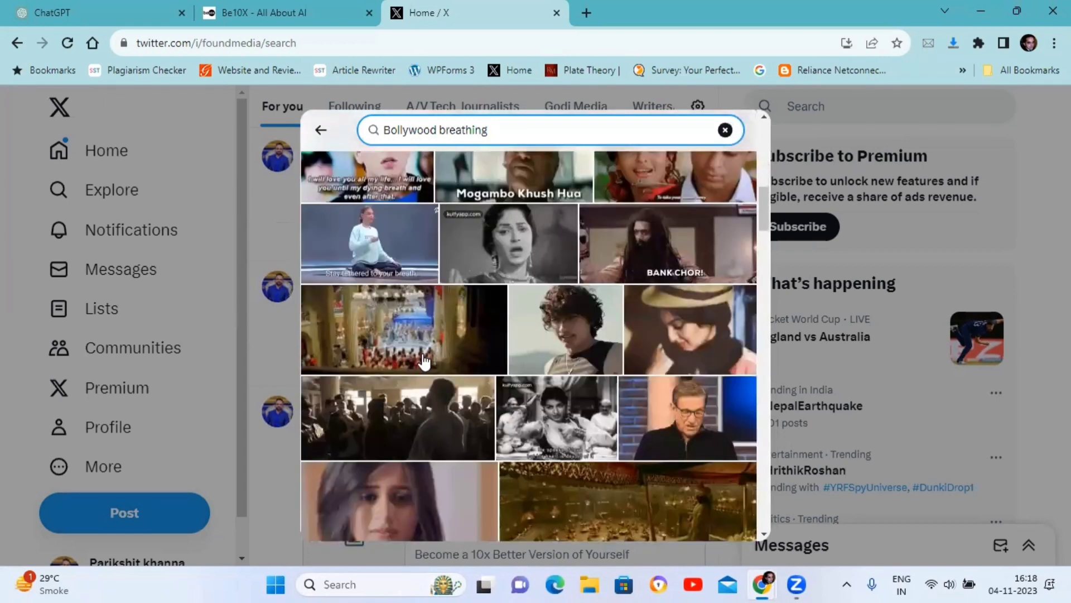
scroll(441, 391, down, 5)
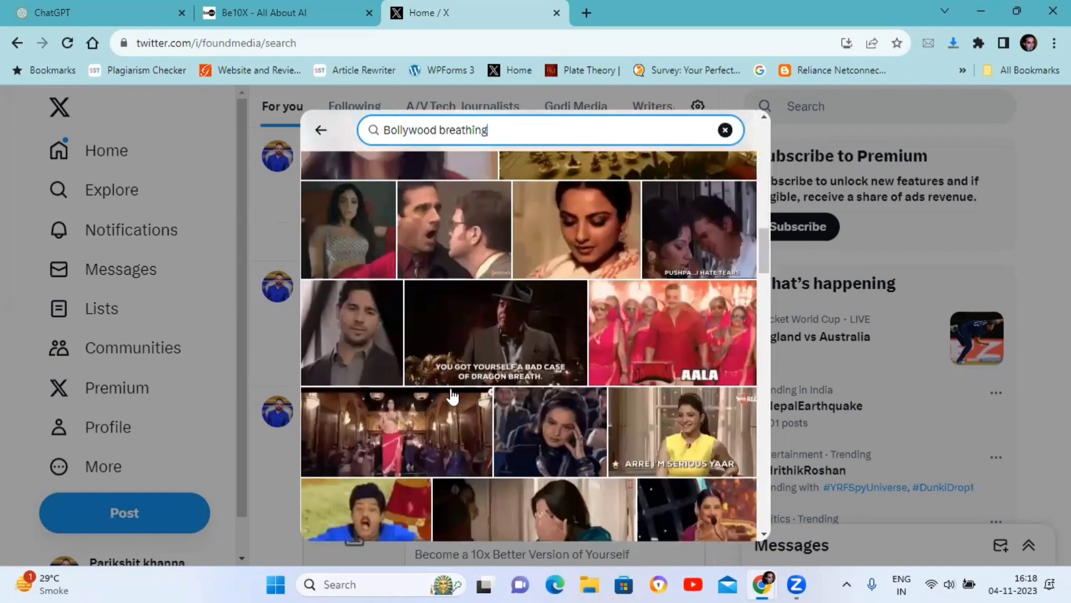
scroll(441, 393, down, 5)
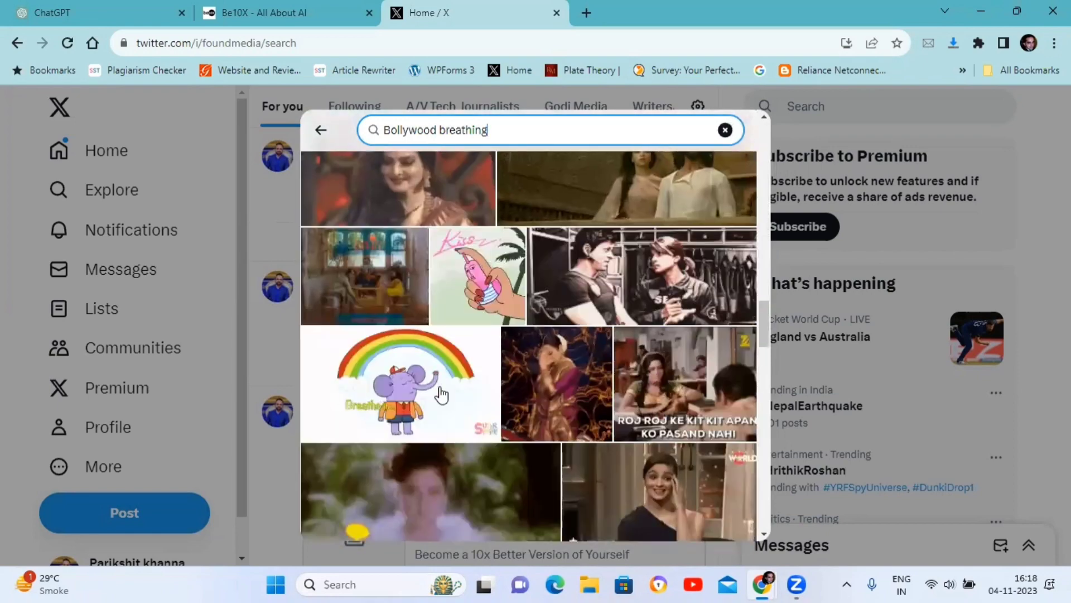
scroll(441, 393, up, 10)
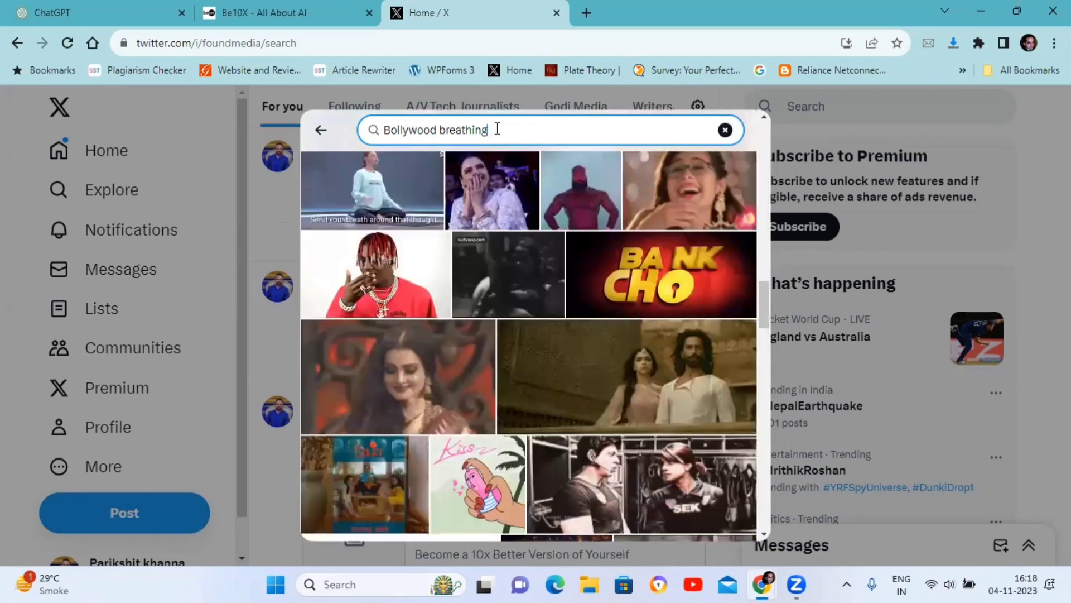
Attach the close-up GIF of the curly-haired man against a green background from an "akshay kumar sad" search, and publish the post.
triple_click(495, 130)
text(akshay k)
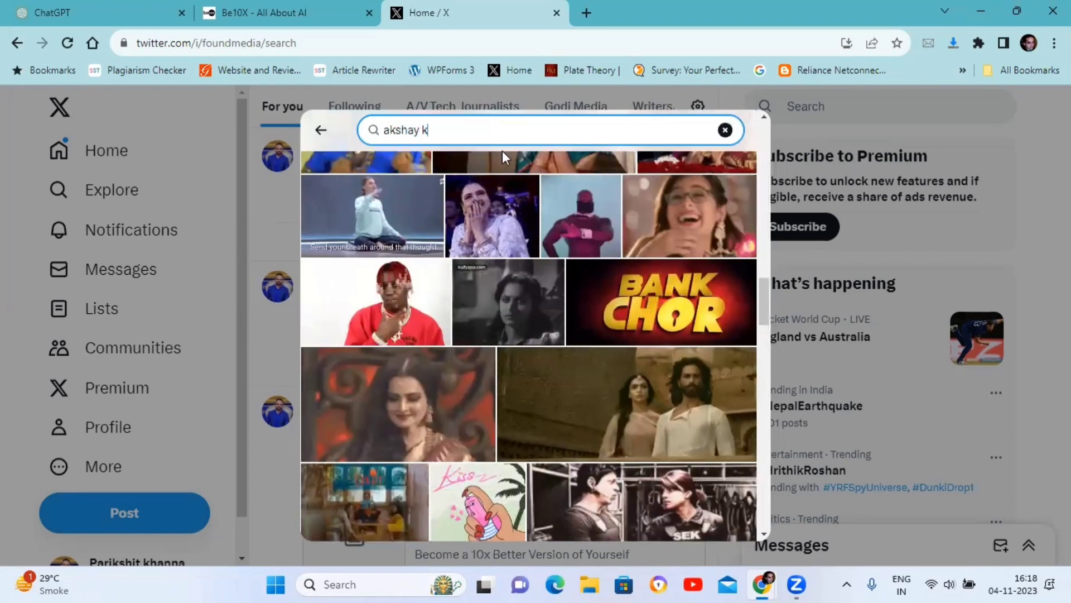
text(umar sad)
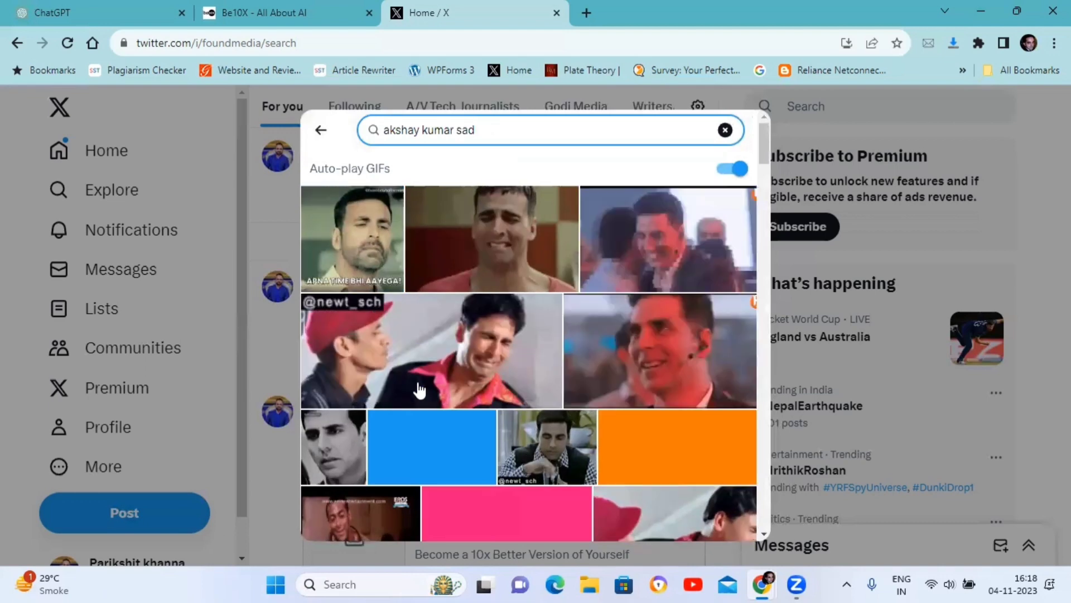
scroll(544, 371, down, 3)
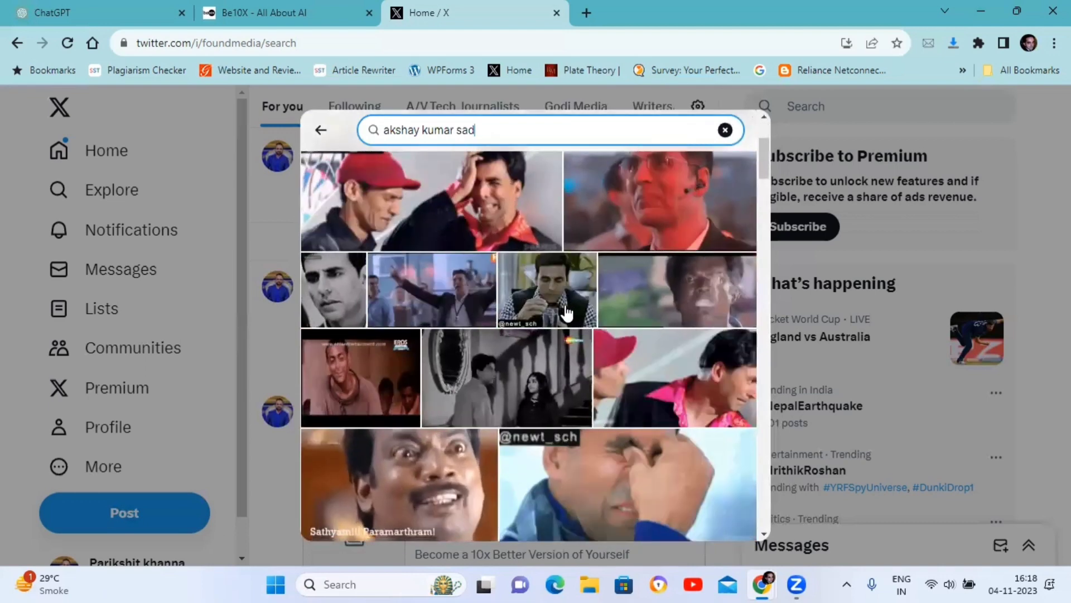
scroll(566, 314, down, 3)
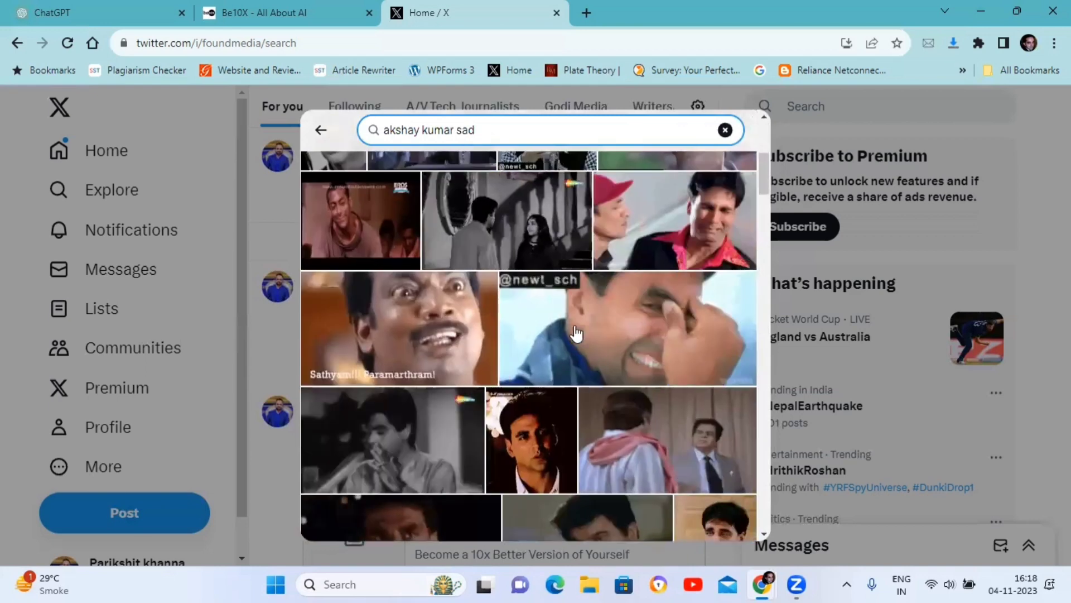
scroll(530, 346, down, 6)
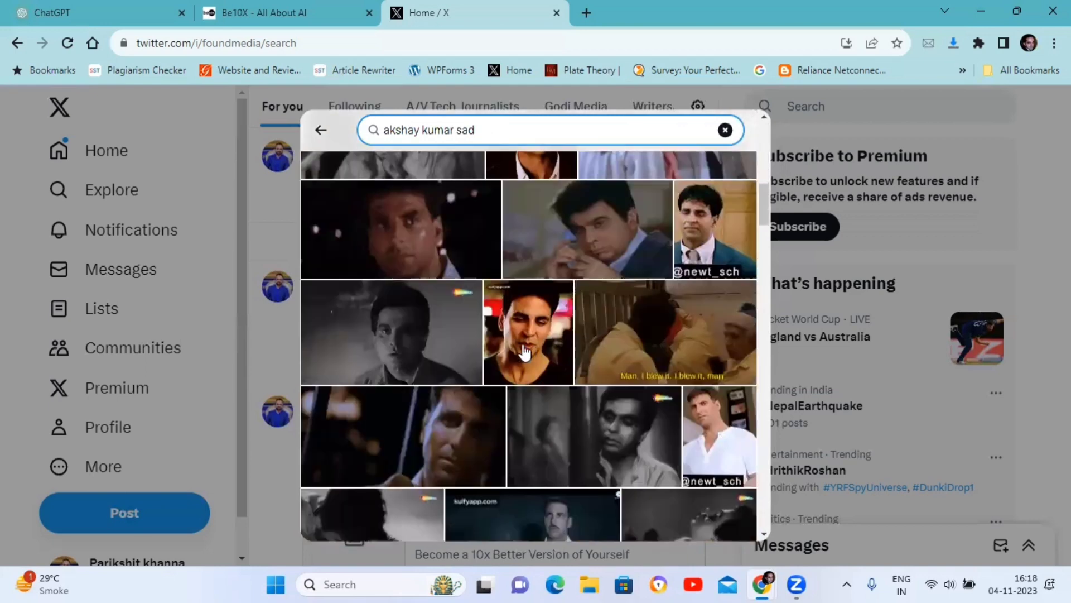
scroll(505, 371, down, 4)
scroll(502, 373, down, 5)
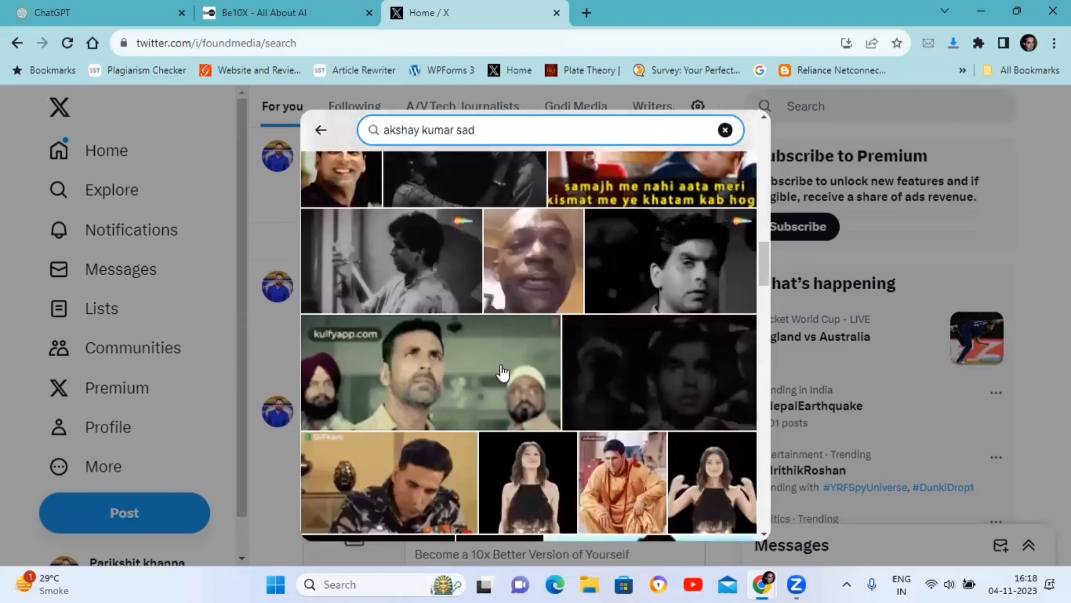
scroll(503, 372, down, 6)
scroll(510, 406, up, 15)
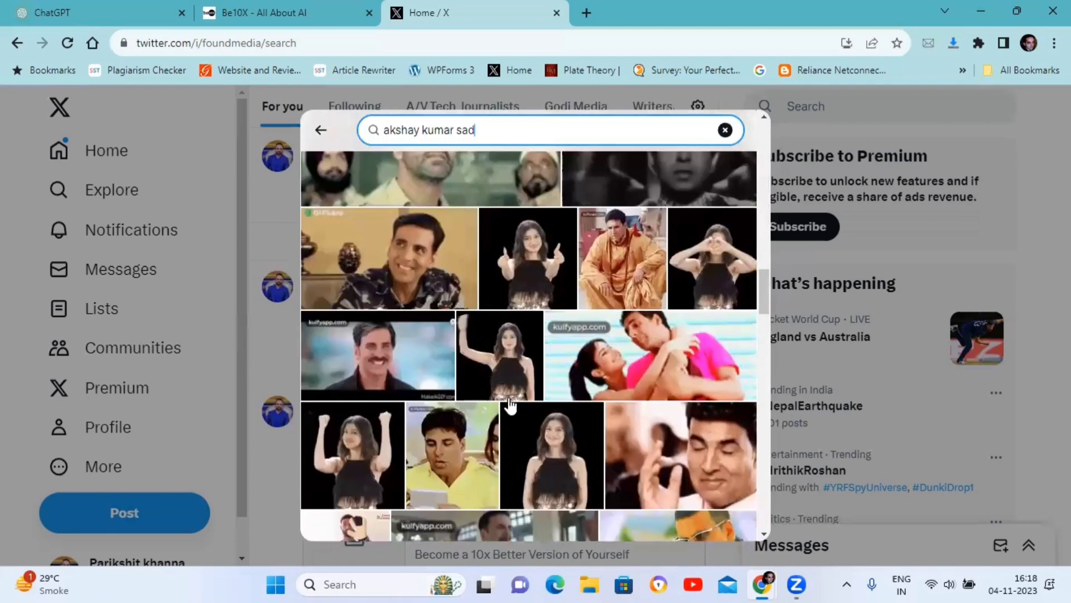
scroll(585, 338, up, 3)
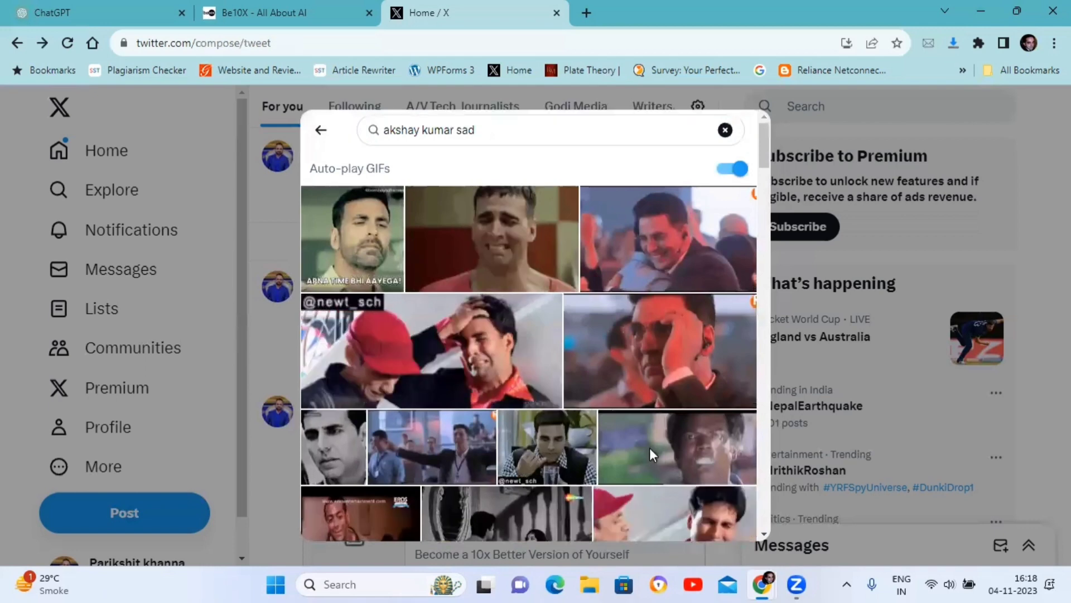
click(650, 453)
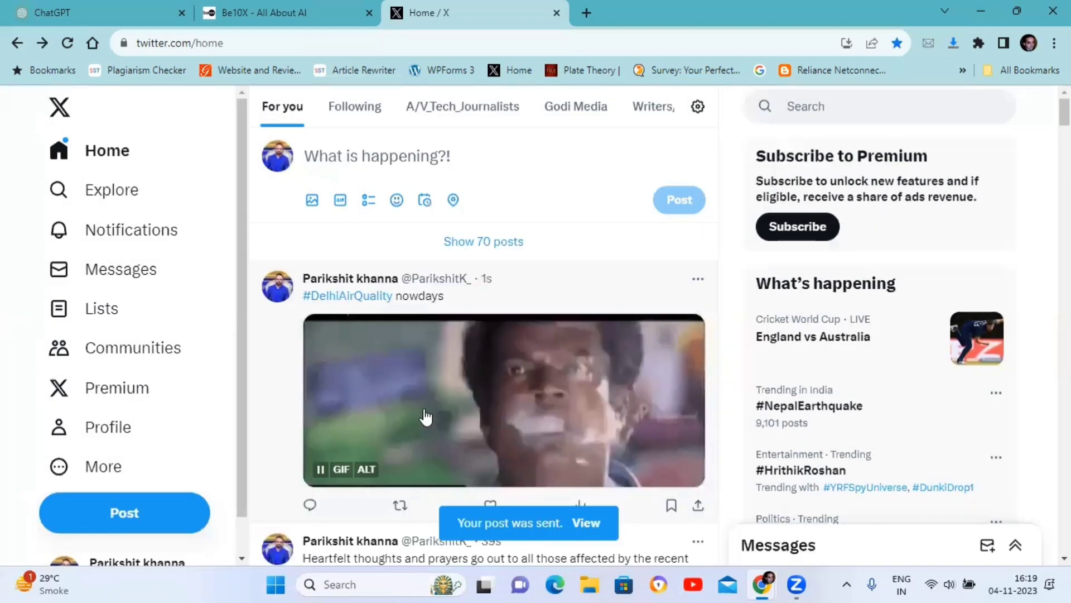
Review the published #DelhiAirQuality post in the home timeline and switch to the ChatGPT conversation.
scroll(424, 329, down, 5)
scroll(466, 375, up, 5)
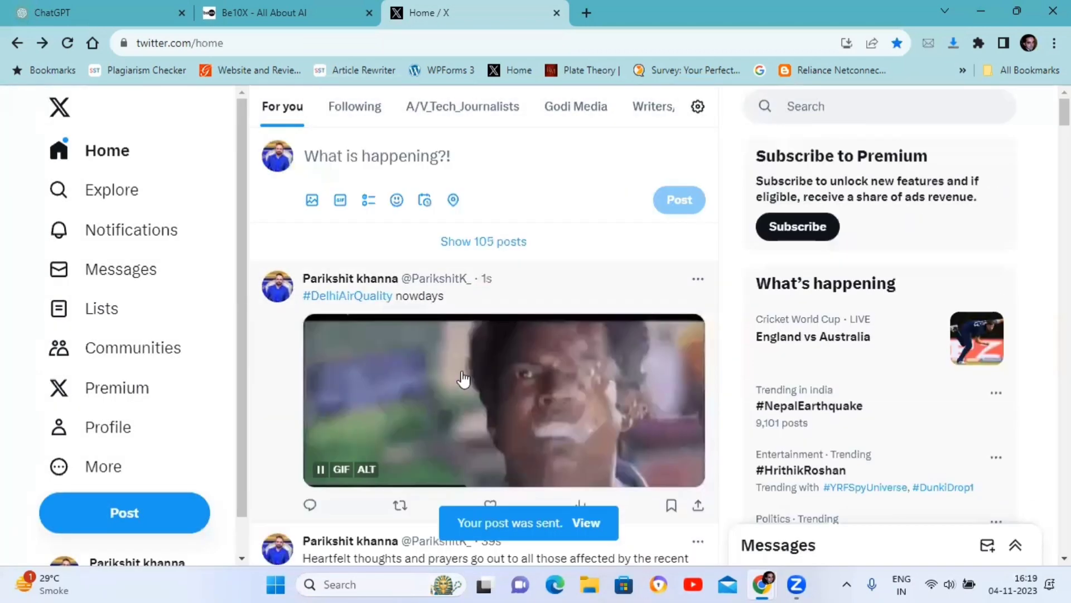
scroll(447, 382, down, 10)
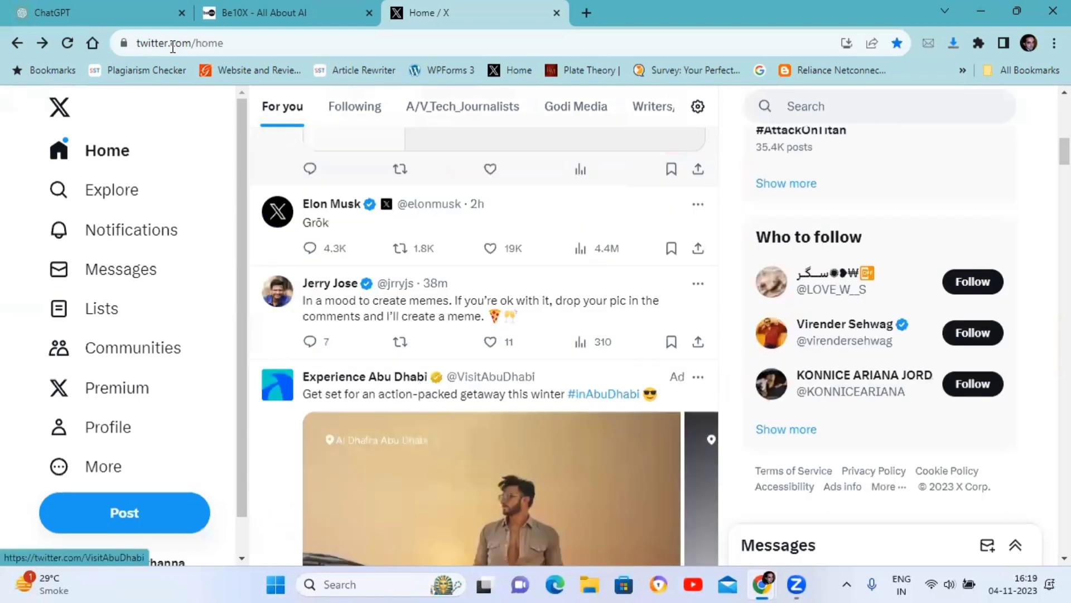
click(133, 13)
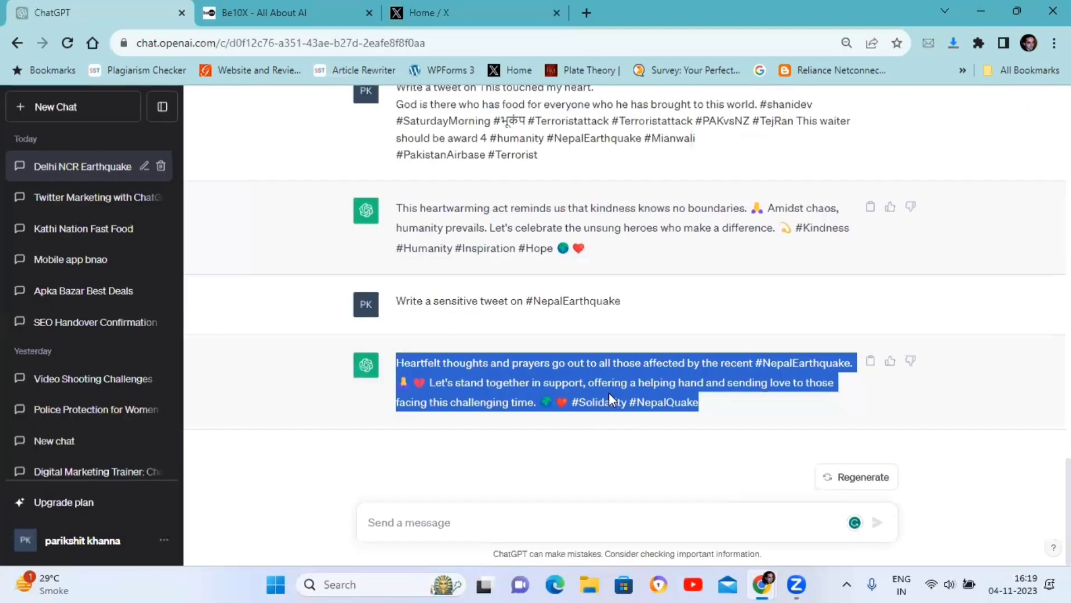
click(420, 476)
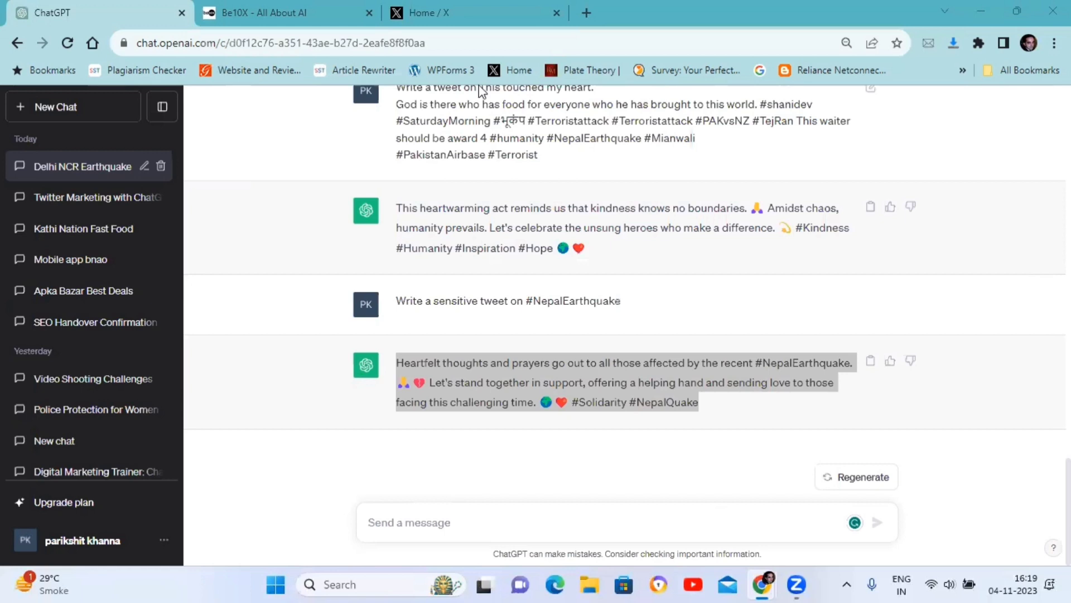
Return to X and browse the trending topics in Explore.
click(430, 13)
click(143, 192)
scroll(391, 323, down, 2)
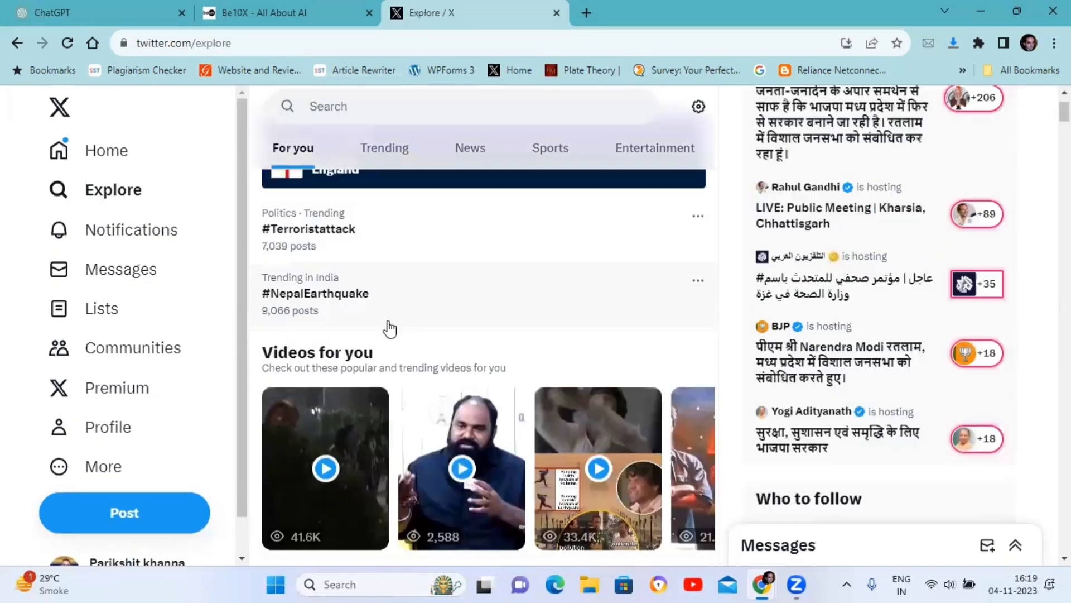
scroll(357, 363, down, 6)
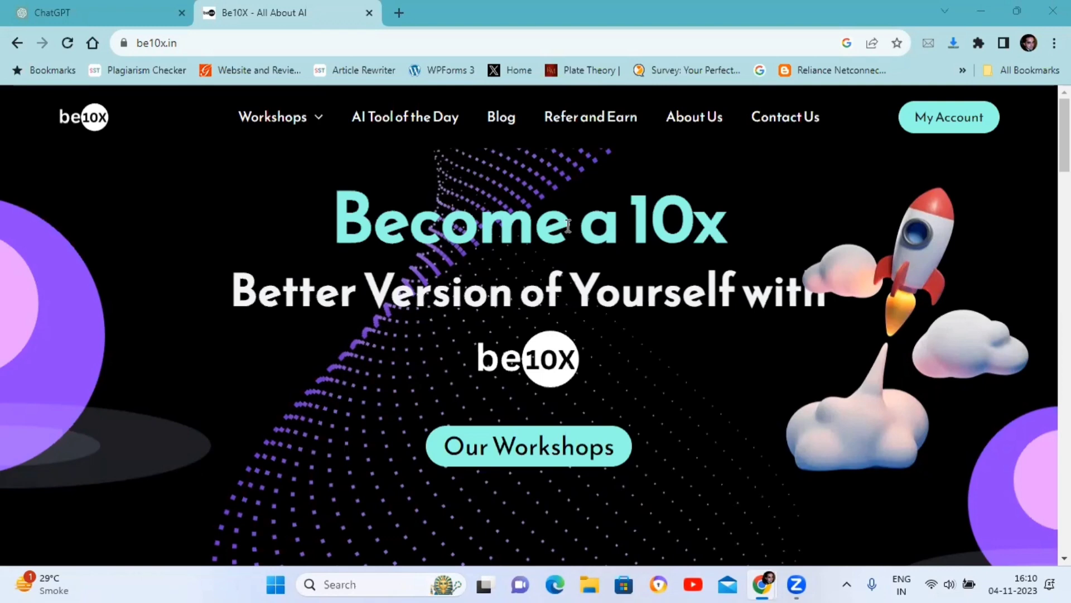
Examine the workshops, student reviews and AI blog articles on the be10x.in homepage.
scroll(559, 226, down, 6)
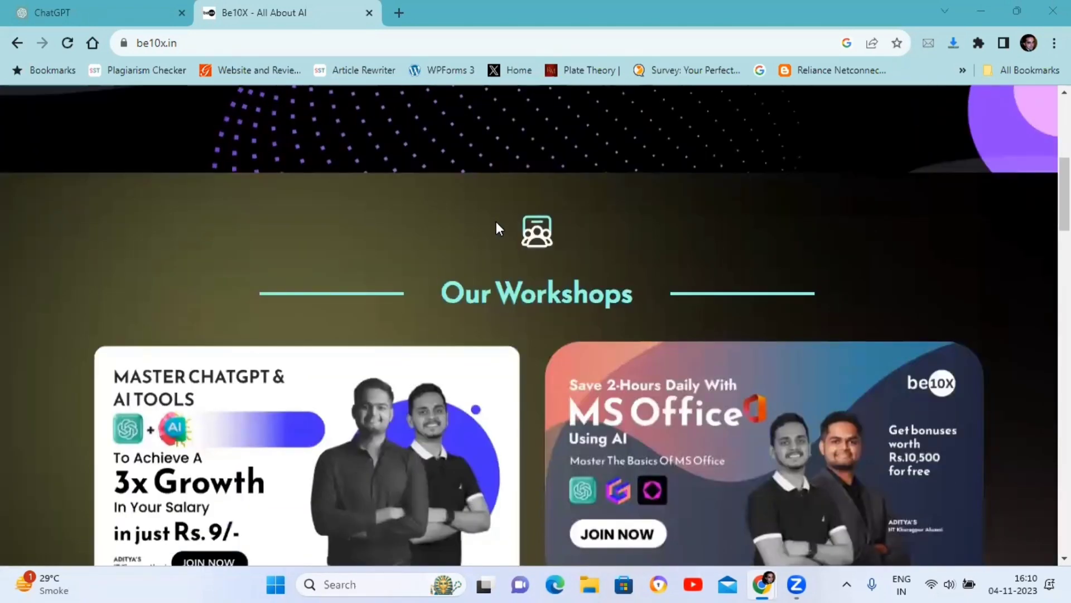
scroll(496, 222, down, 3)
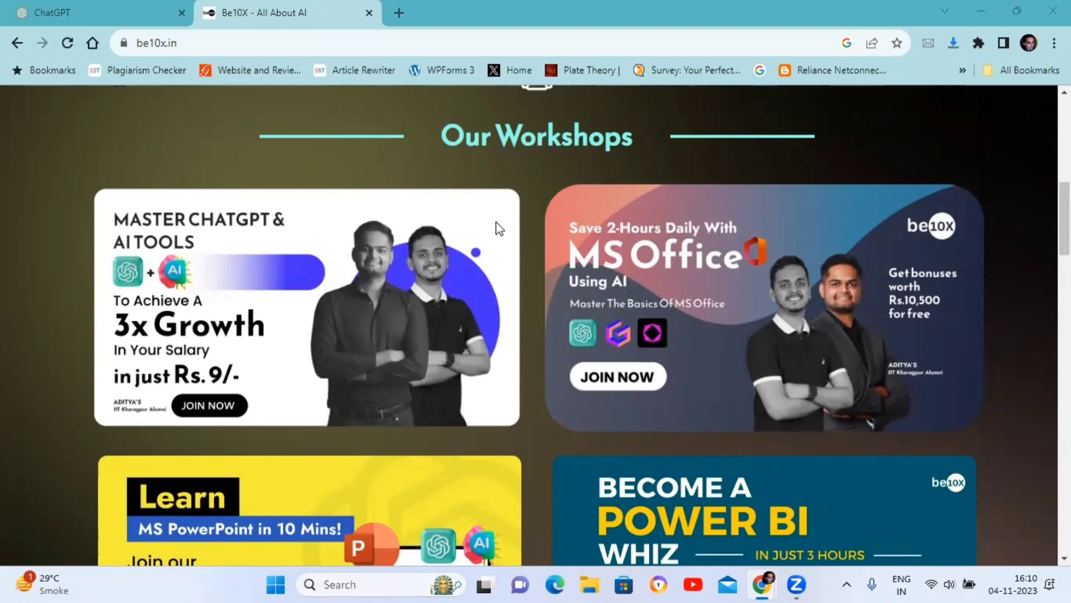
scroll(497, 228, down, 4)
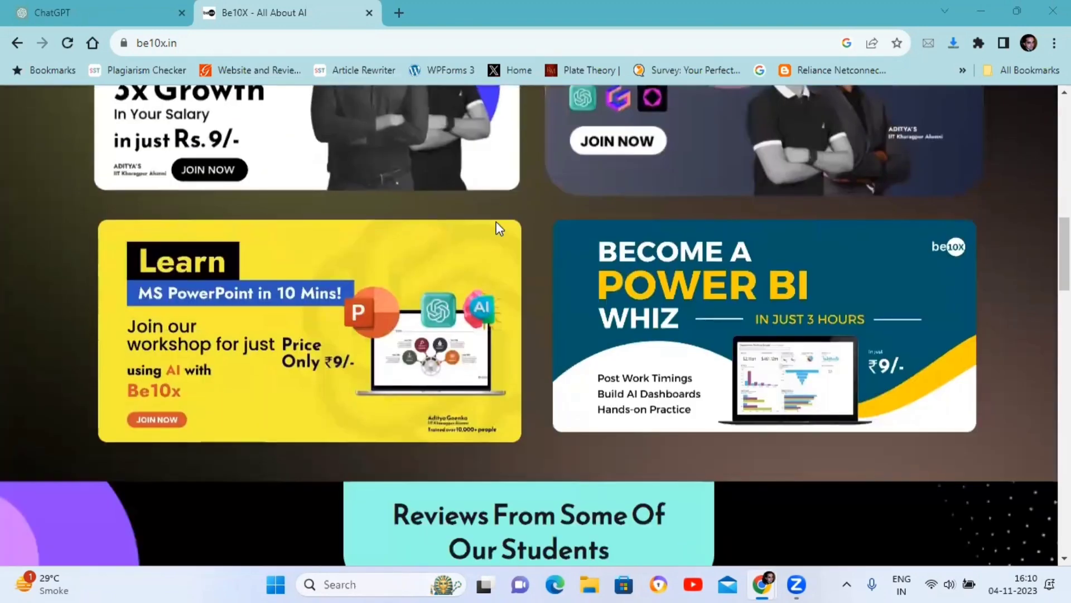
scroll(497, 228, down, 2)
scroll(497, 222, down, 5)
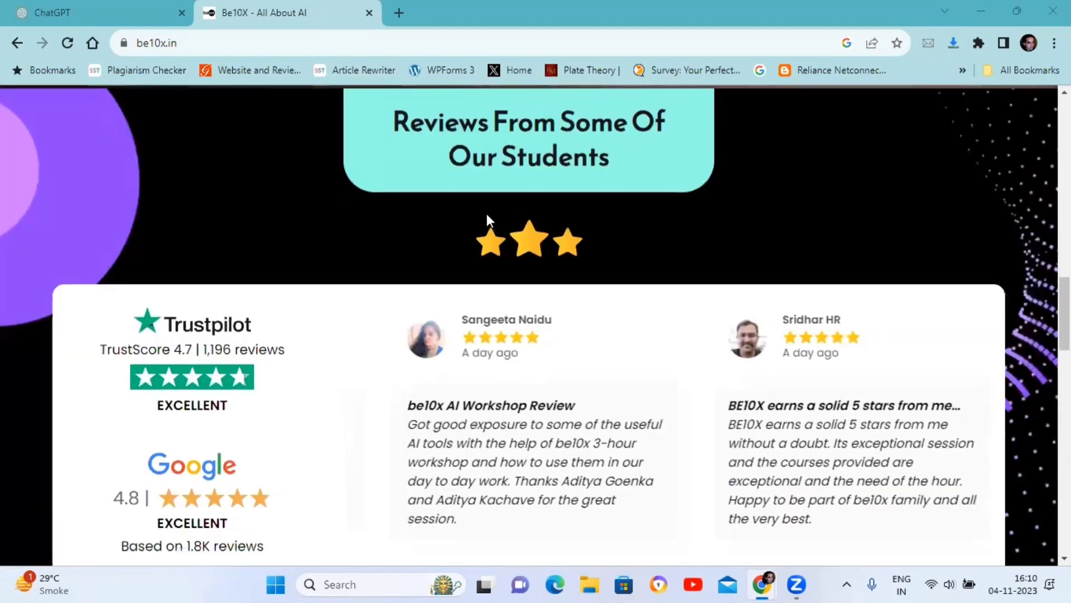
scroll(487, 219, down, 4)
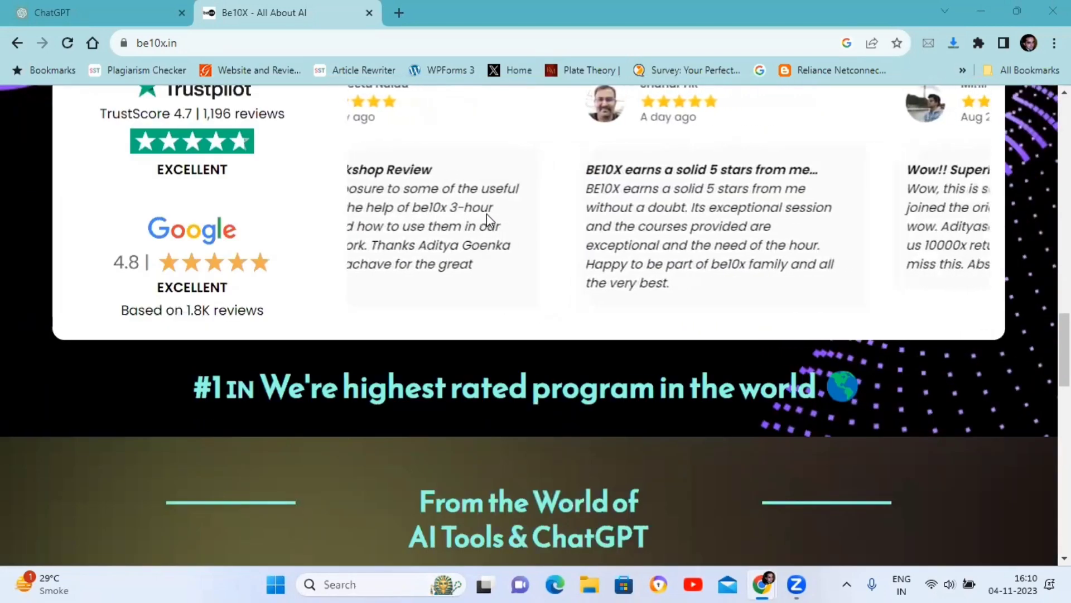
scroll(489, 221, down, 3)
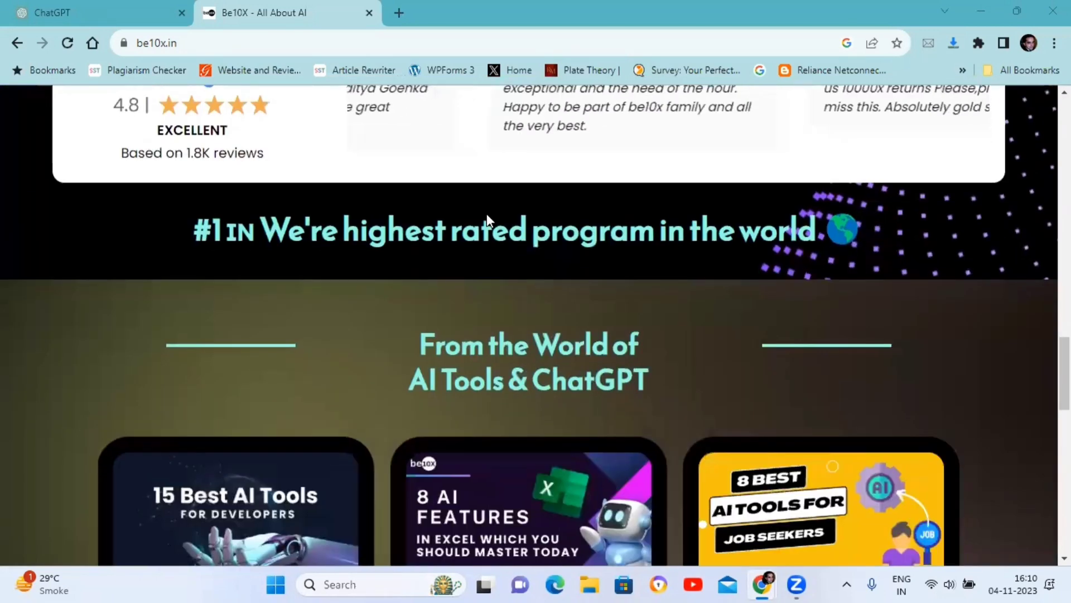
scroll(488, 219, down, 1)
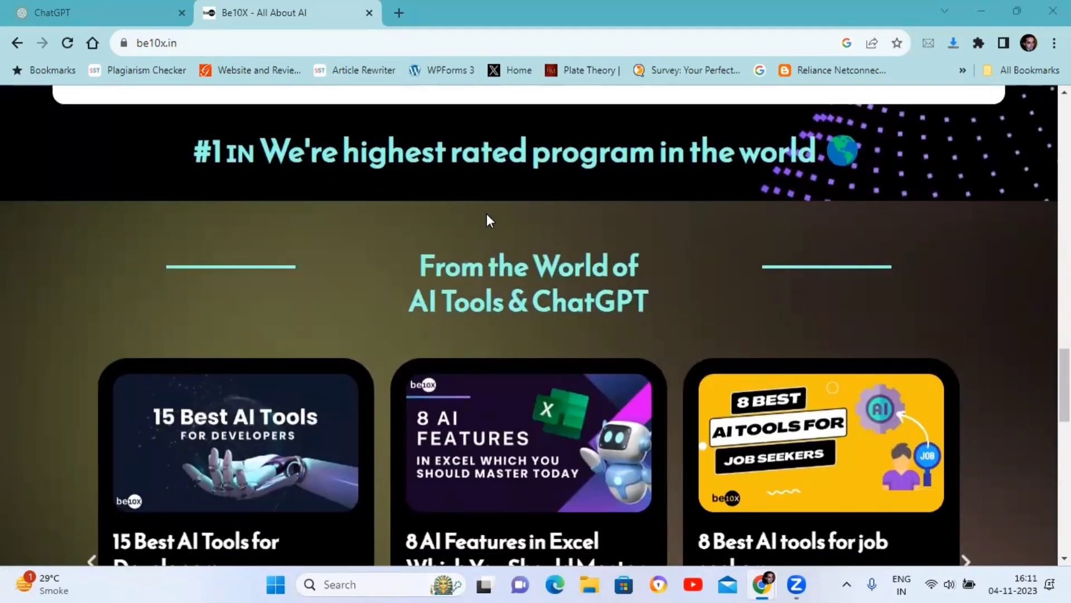
scroll(487, 217, down, 5)
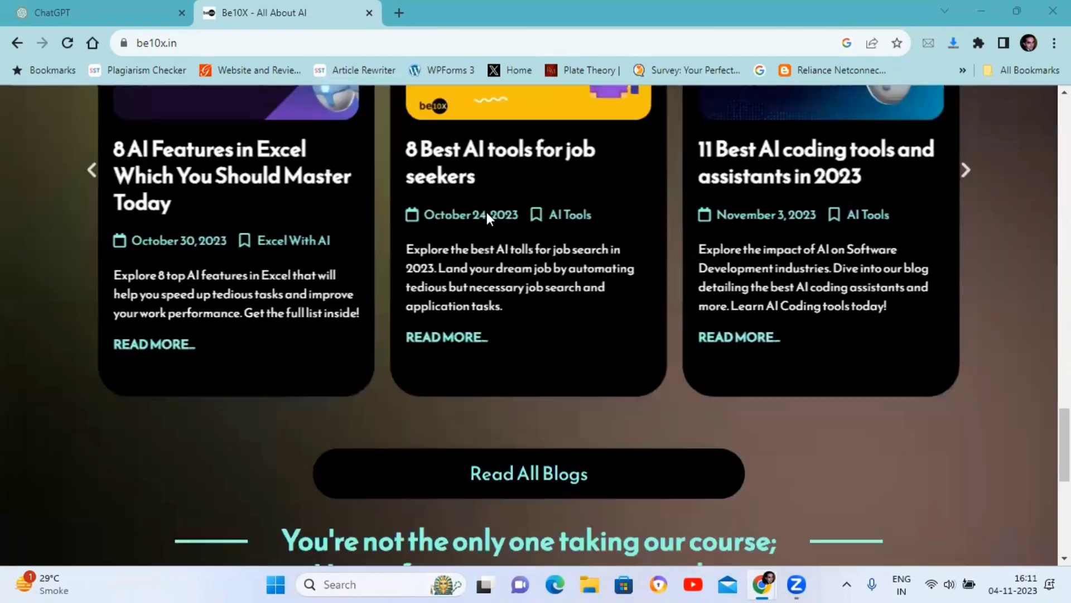
scroll(486, 212, up, 8)
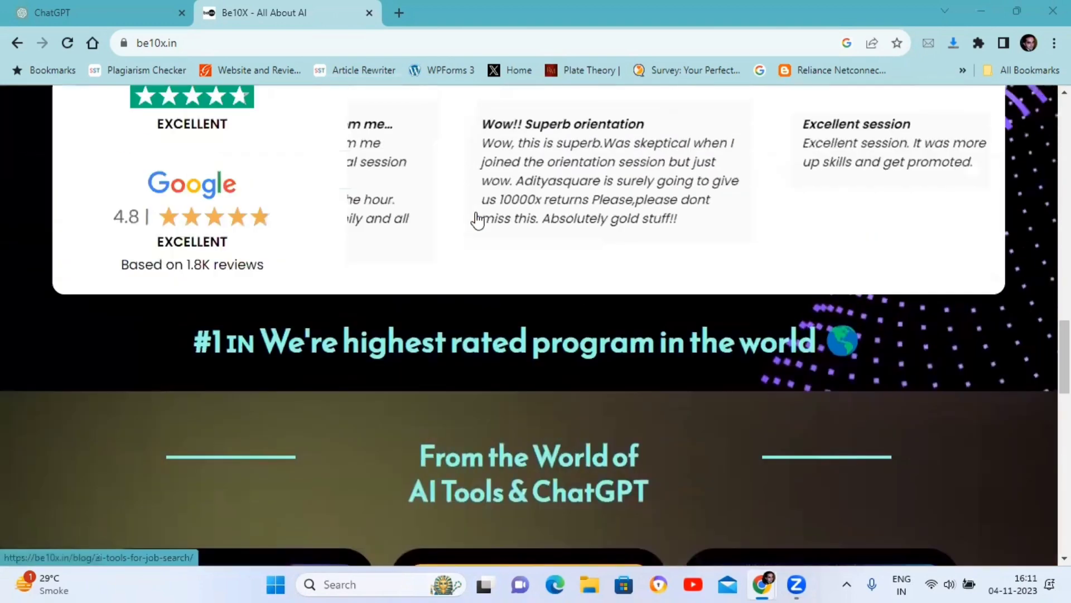
scroll(474, 211, up, 10)
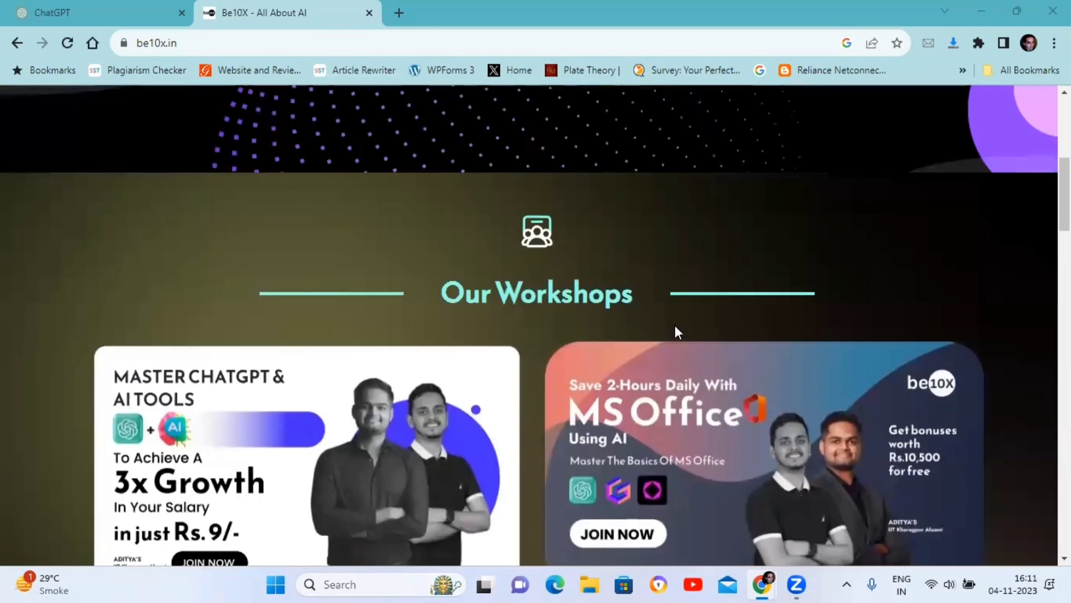
Ask ChatGPT to shorten the serious #nepalearthquake tweet with the prompt "Make it shorter".
text(ake it )
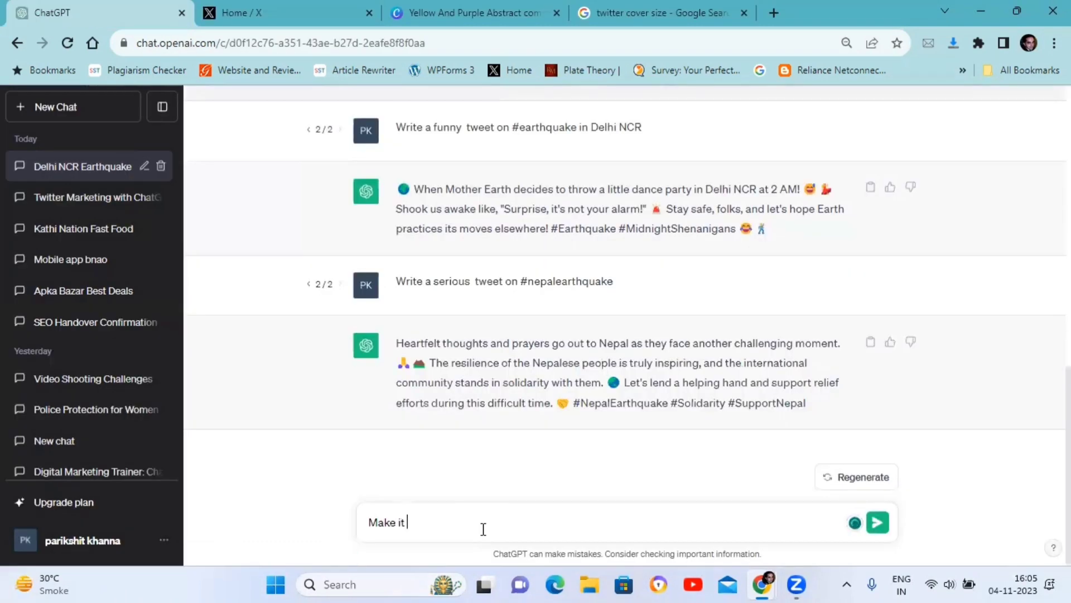
text(shorter)
key(Return)
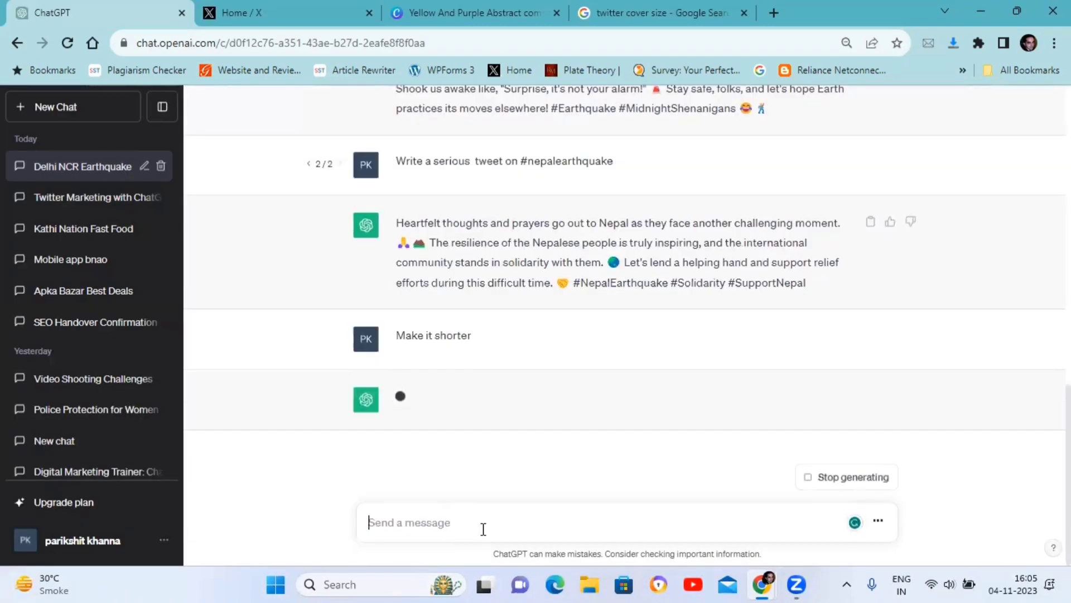
Copy the shortened #NepalEarthquake #Solidarity tweet from ChatGPT, replace the draft text on X with it, and publish the post.
triple_click(462, 394)
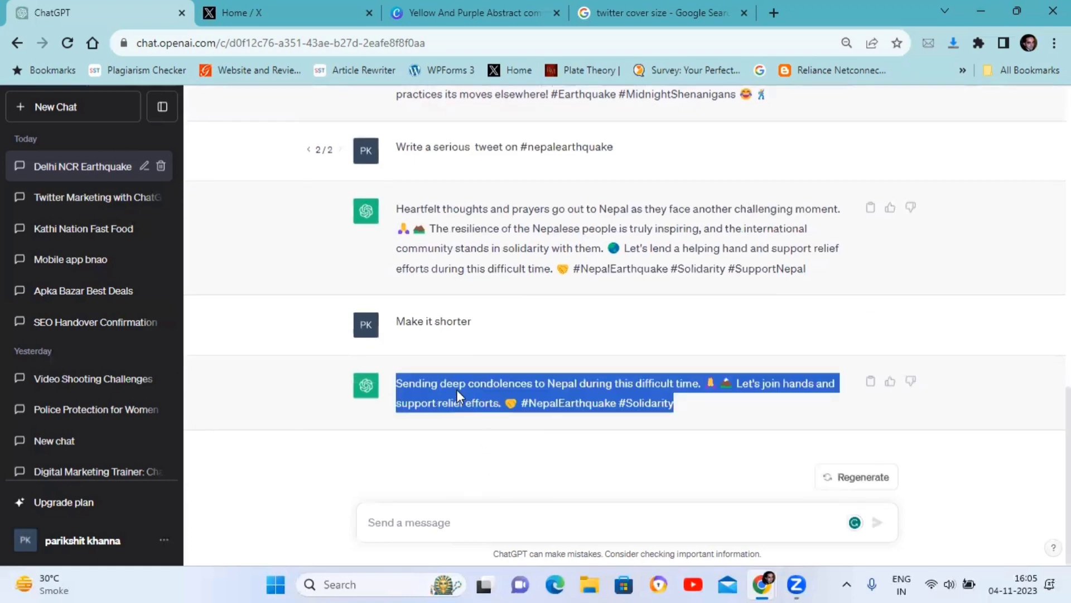
key(ctrl+c)
click(240, 13)
key(ctrl+a)
key(ctrl+v)
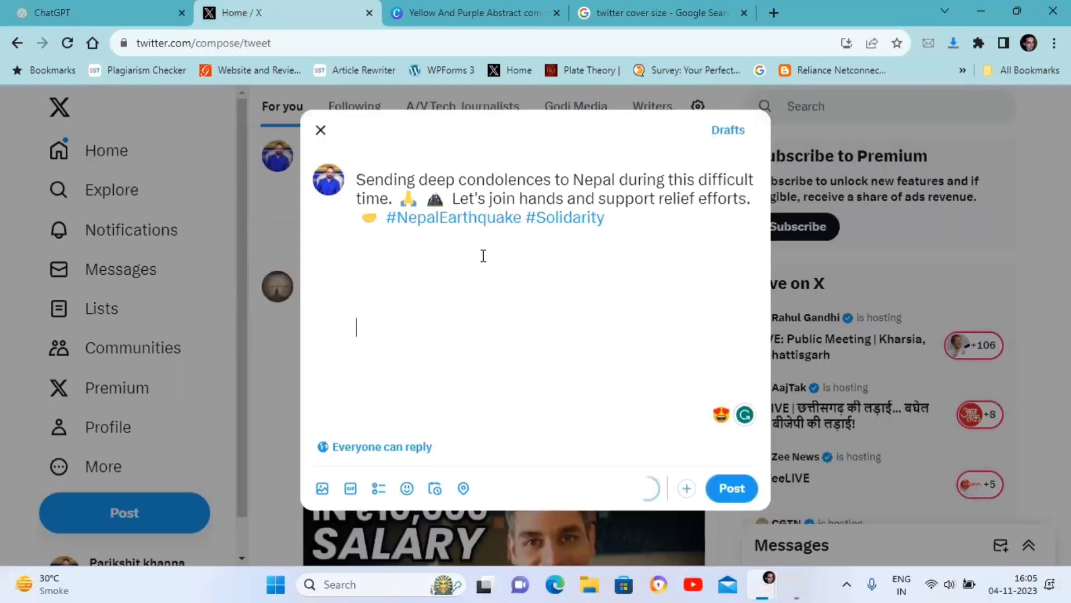
click(741, 484)
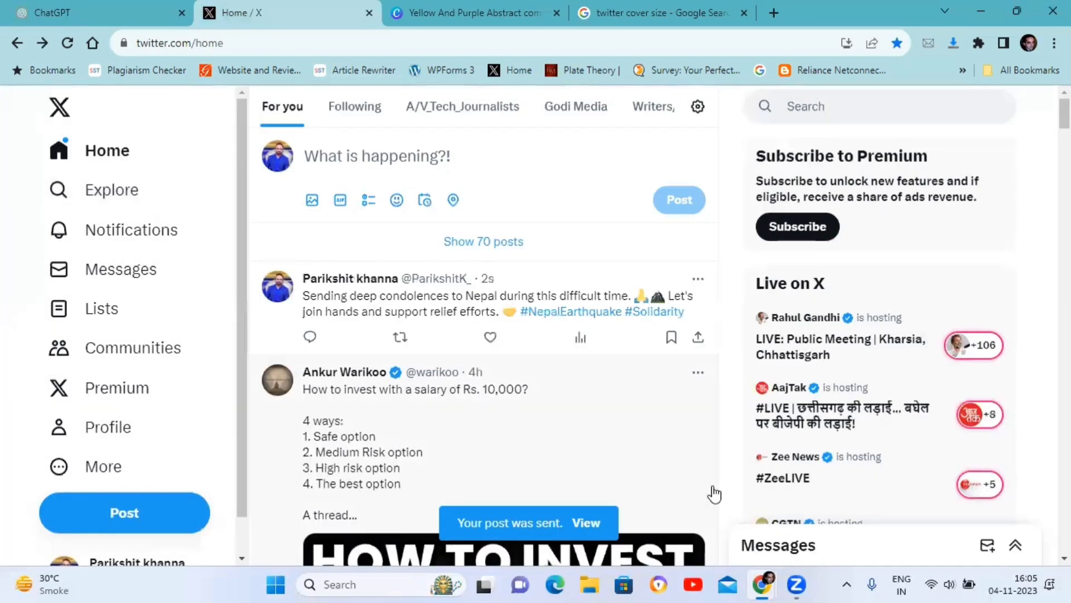
Review the posts and header details on the account's own X profile.
click(55, 427)
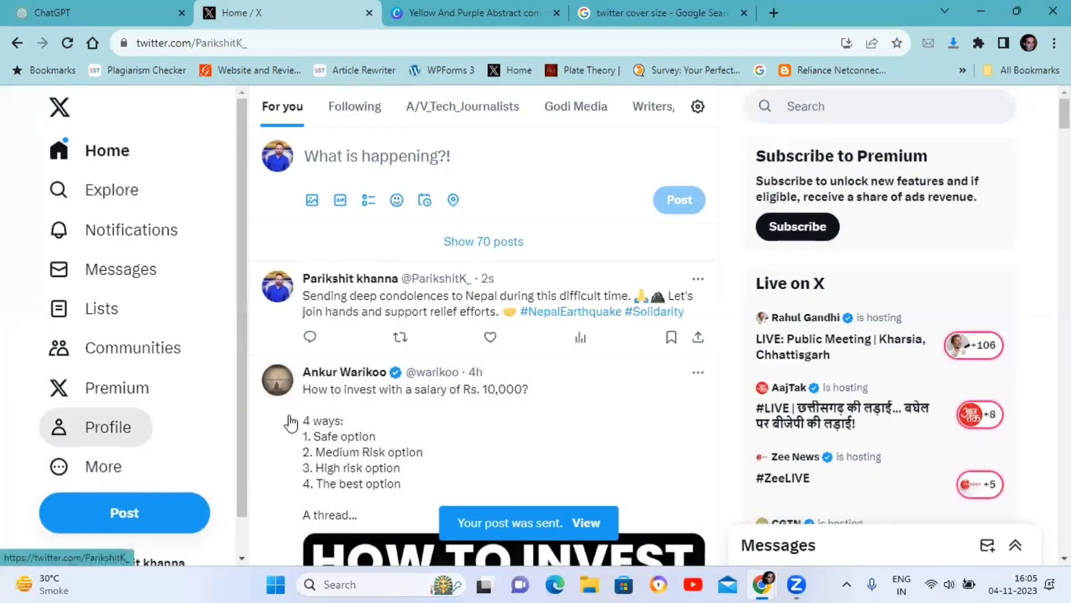
scroll(428, 388, down, 5)
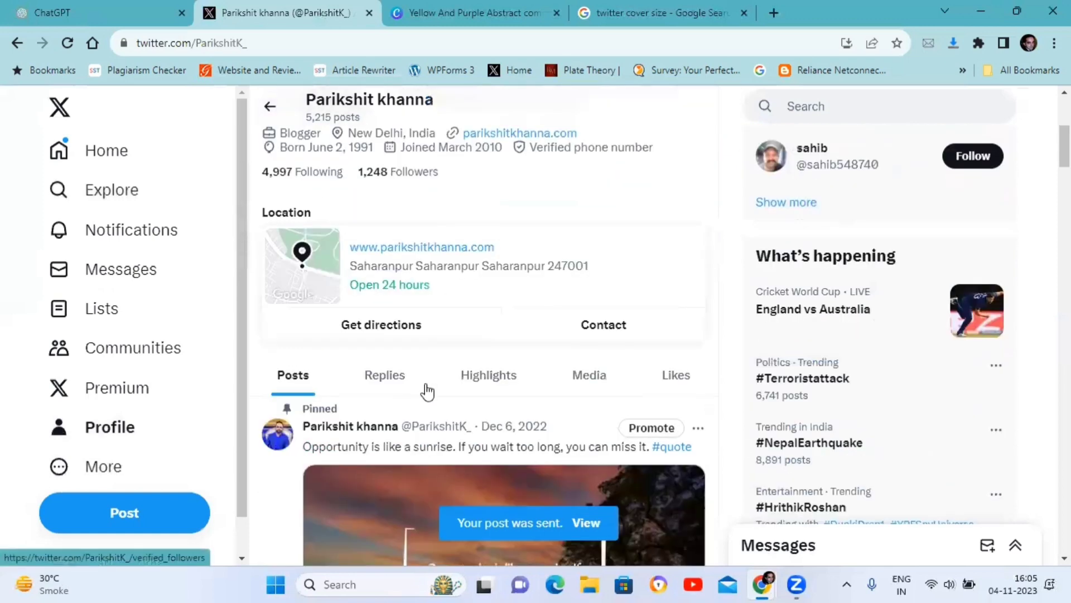
scroll(428, 392, down, 5)
scroll(426, 393, down, 10)
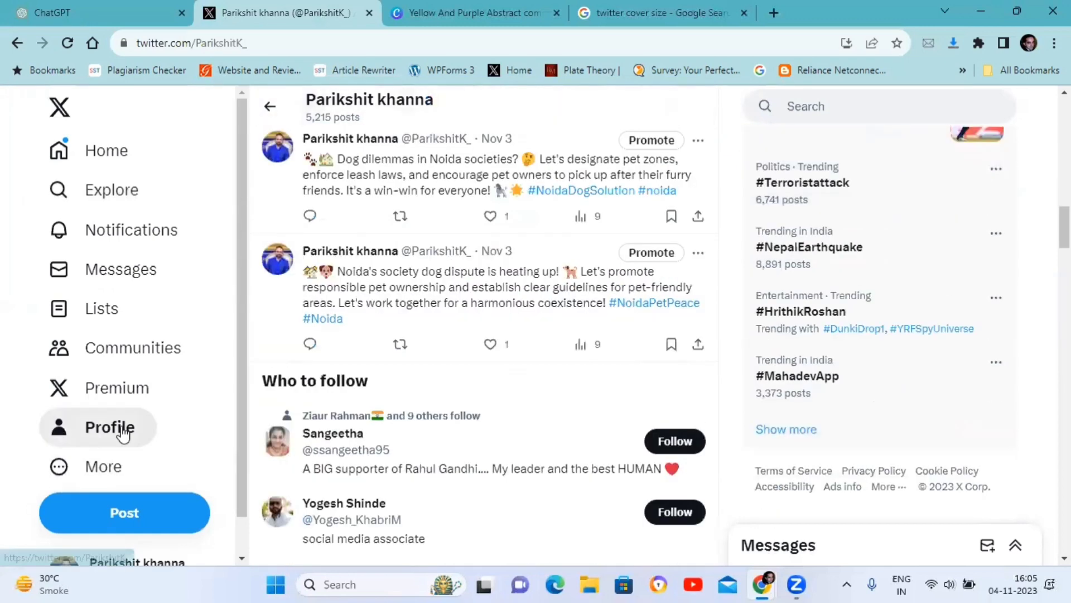
click(119, 167)
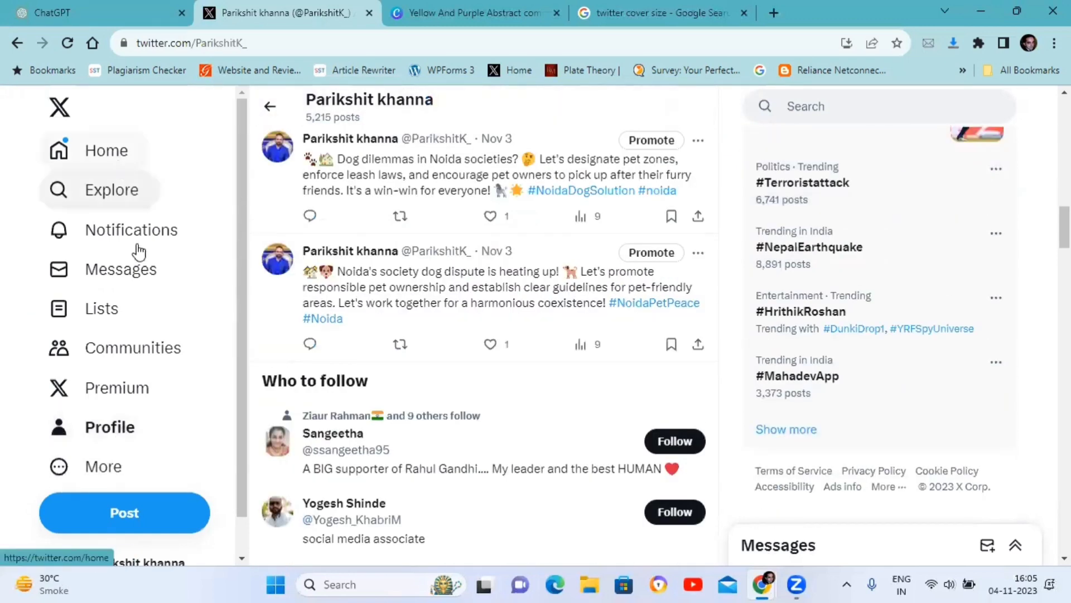
click(134, 429)
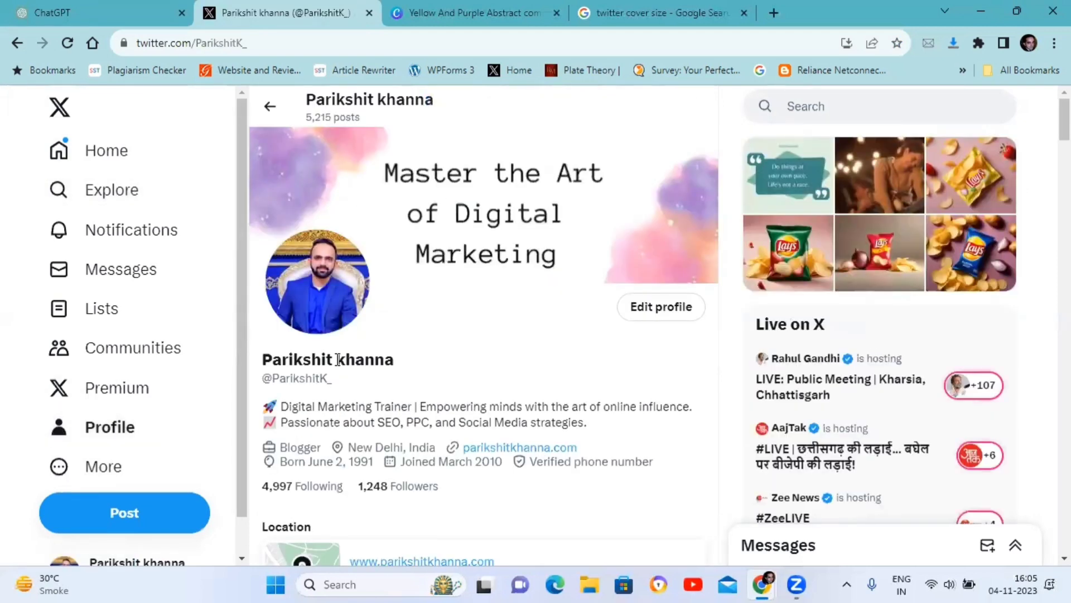
Open the X profile for editing and select the entire bio text.
click(669, 313)
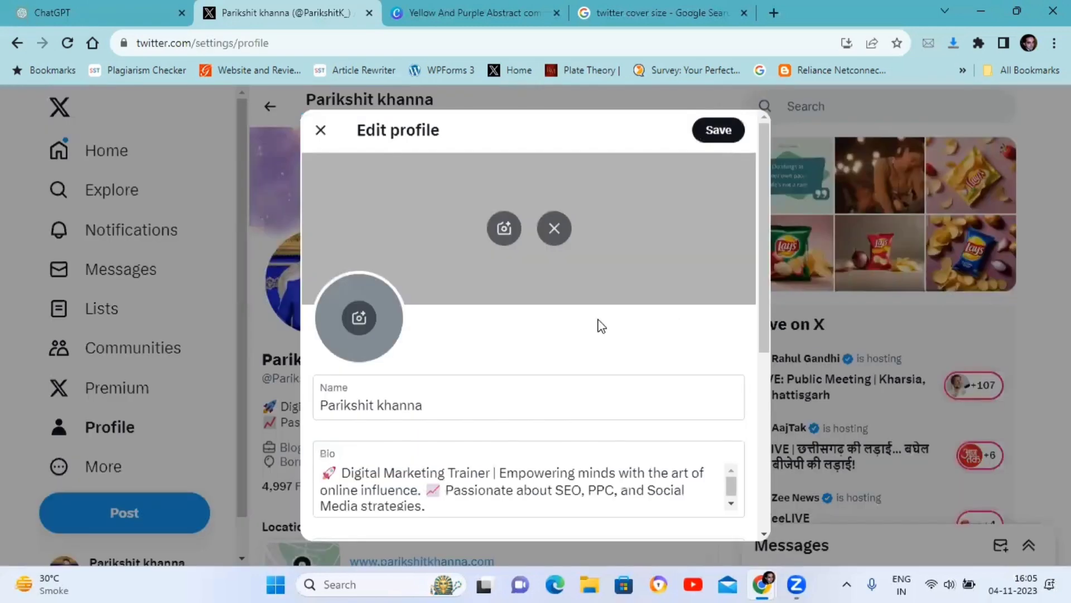
scroll(367, 333, down, 2)
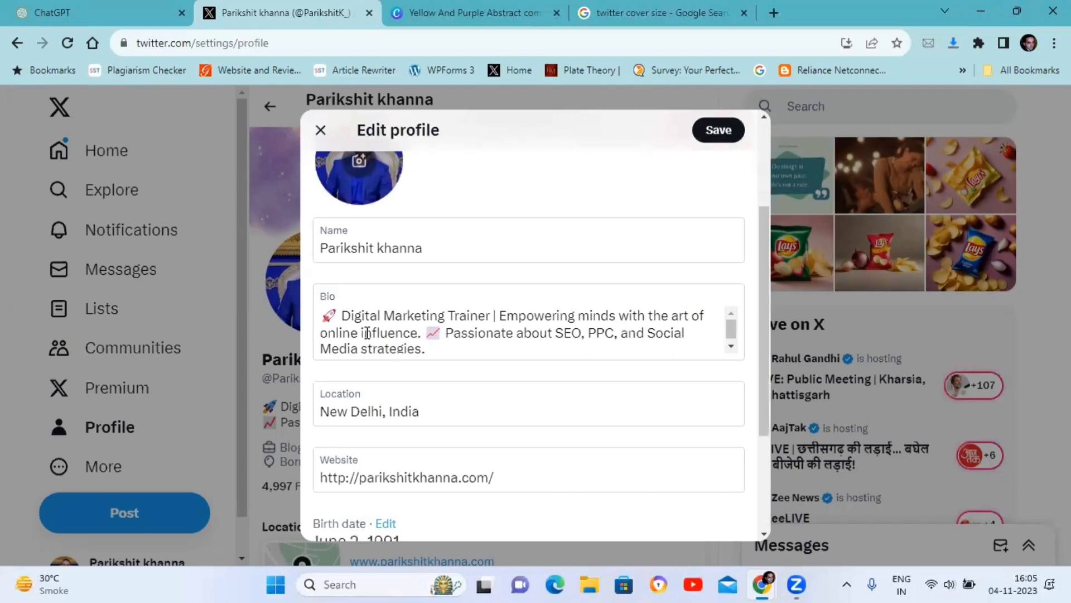
triple_click(363, 332)
right_click(363, 332)
Switch to ChatGPT and submit the prompt "Write a Twitter bio : Digita marketing trainer".
key(ctrl+shift+Tab)
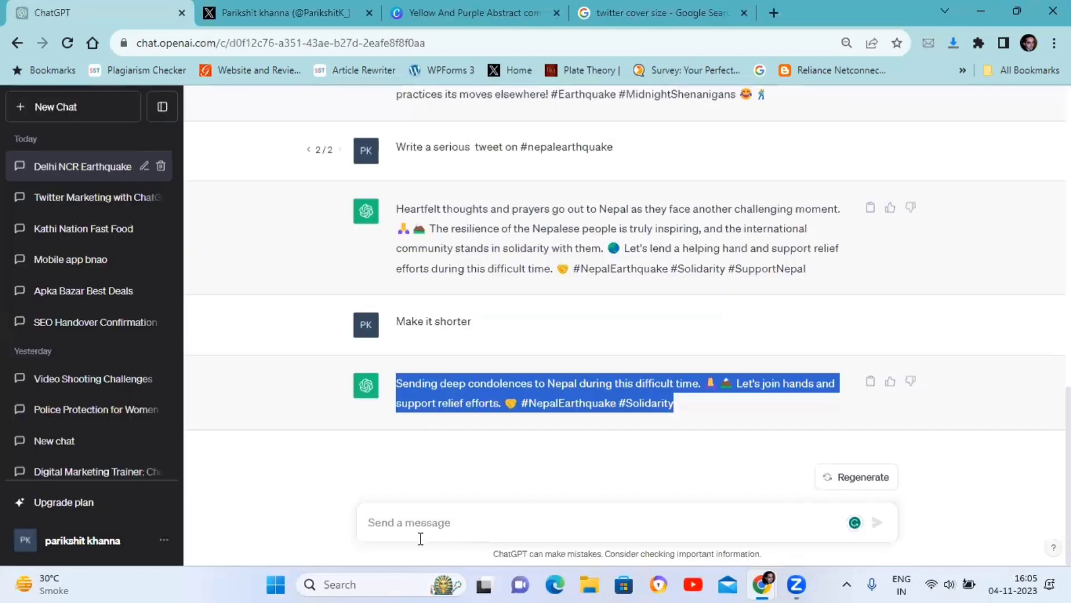
click(421, 538)
text(W)
key(BackSpace)
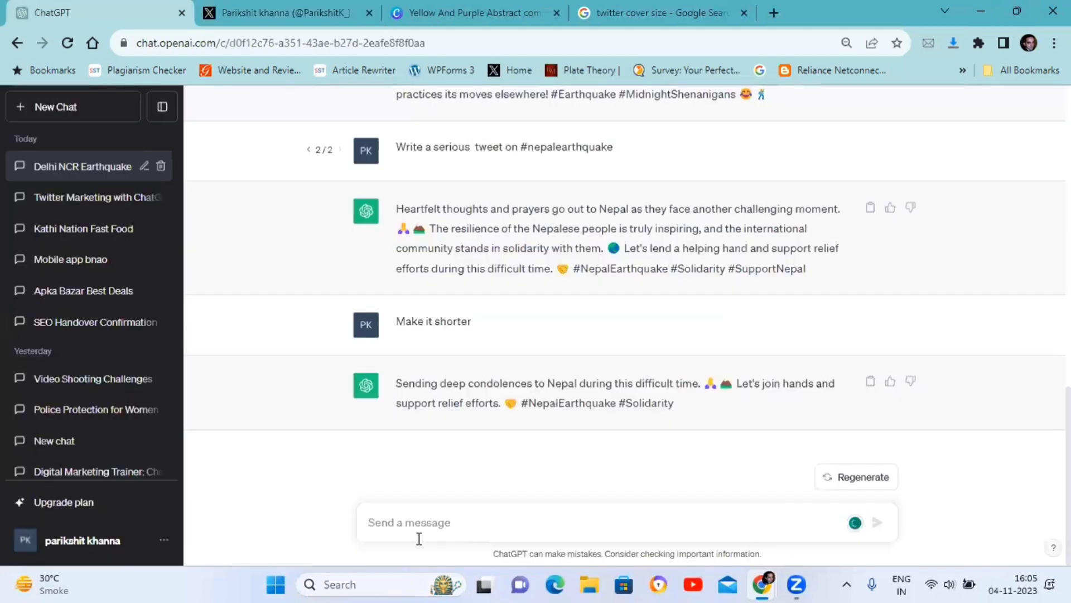
text(Write a T)
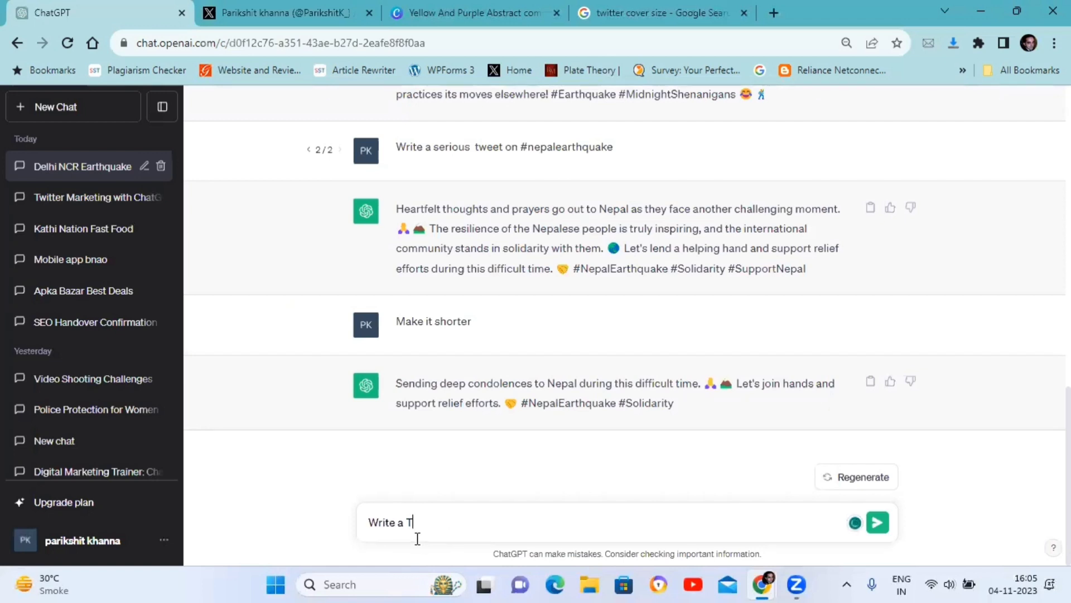
text(witter )
text(bio for my cha)
key(BackSpace)
key(BackSpace)
key(BackSpace)
key(BackSpace)
key(BackSpace)
key(BackSpace)
text(: Digitalm)
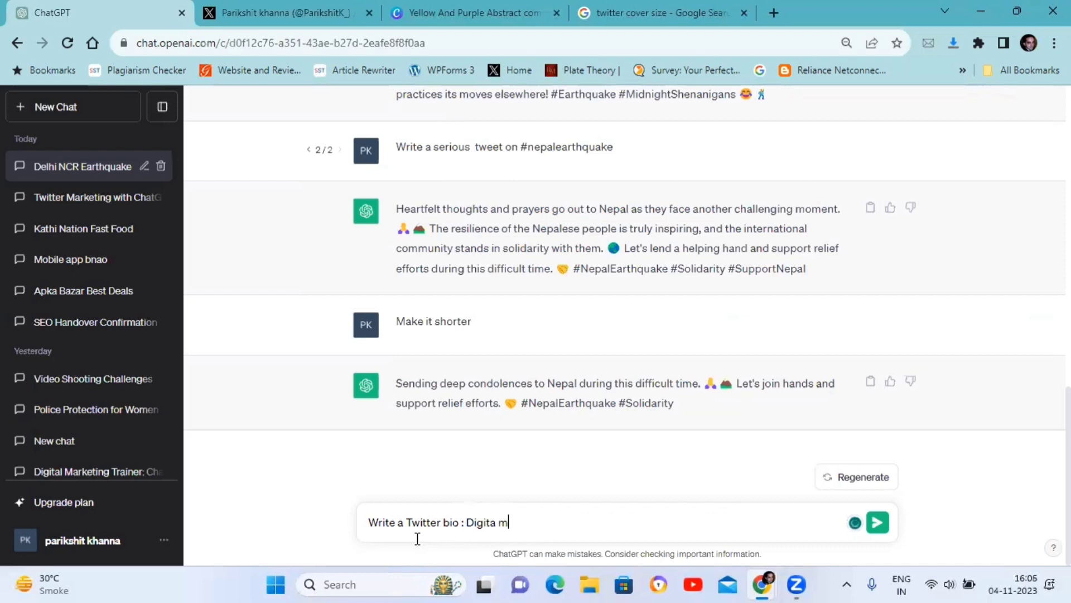
text(arketing trainer)
key(Return)
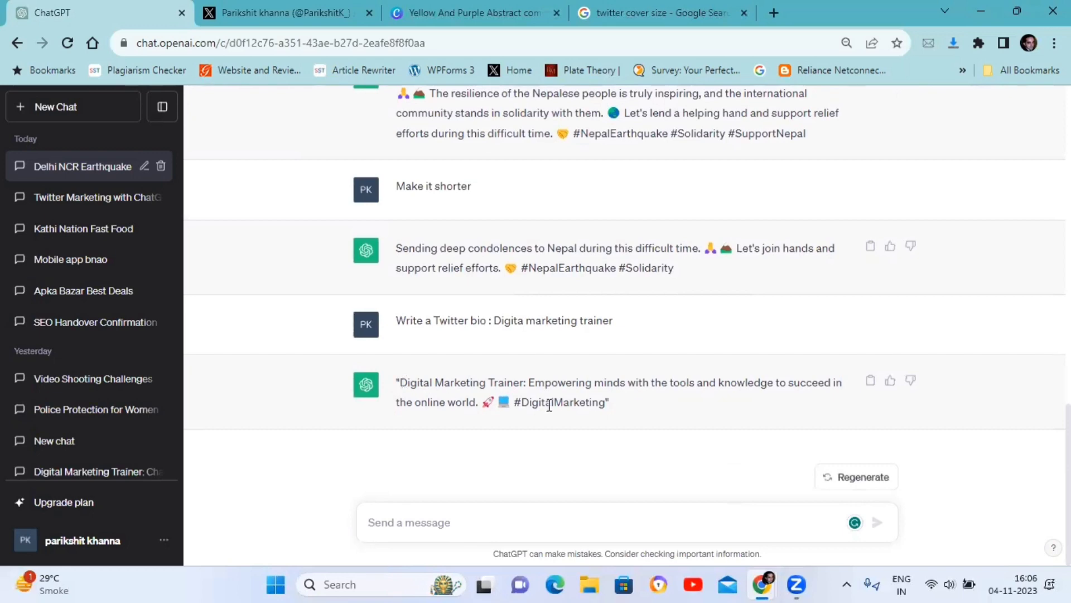
Replace the X profile bio with ChatGPT's generated Digital Marketing Trainer text, without the quotation marks, and save the profile.
drag(399, 382, 605, 404)
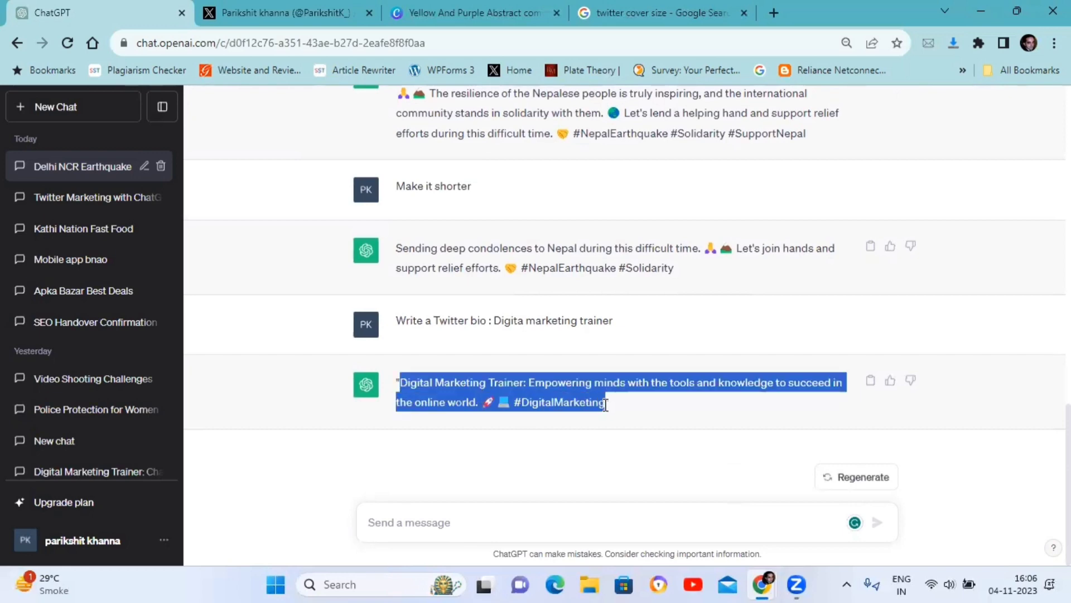
click(256, 11)
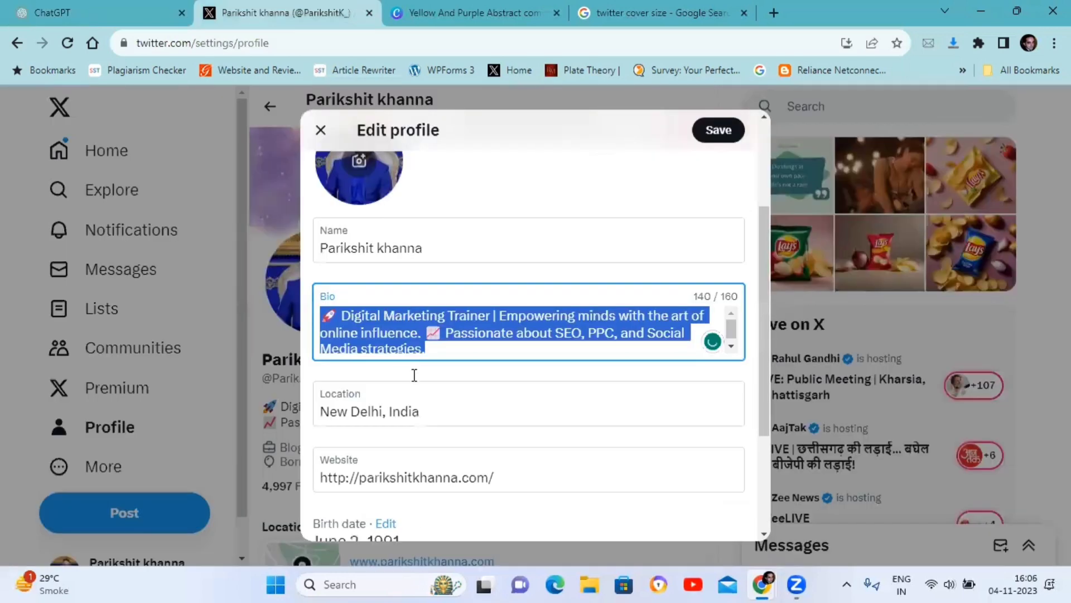
key(ctrl+v)
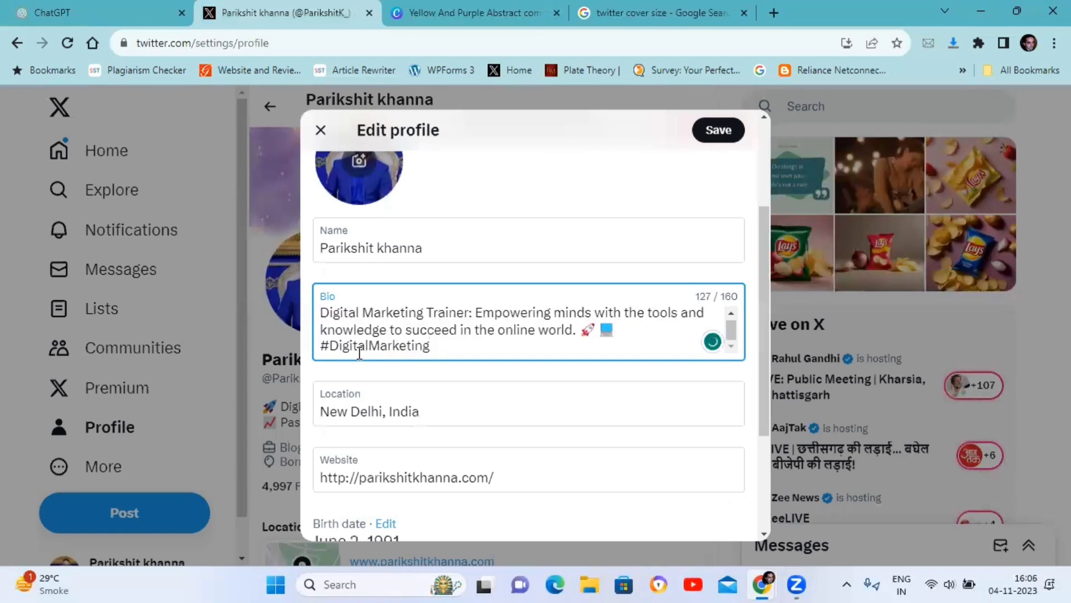
scroll(558, 441, down, 3)
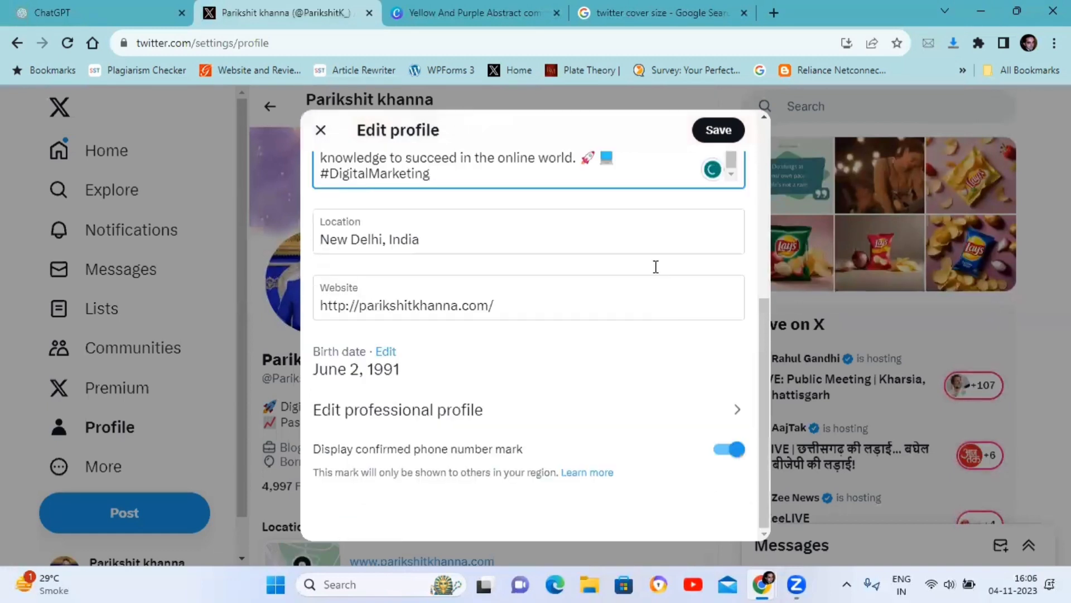
scroll(558, 223, up, 5)
click(510, 166)
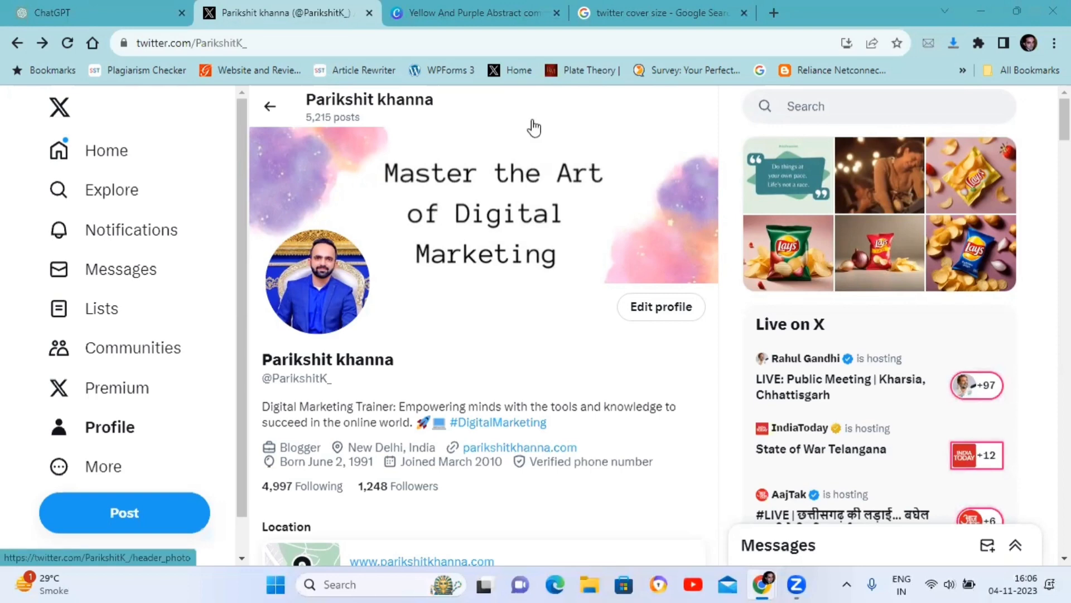
Switch to Canva, apply the Blue and Yellow Modern Business Twitter Header template, and replace its WELCOME heading with "LEARN DIGITAL MARKETING".
click(450, 9)
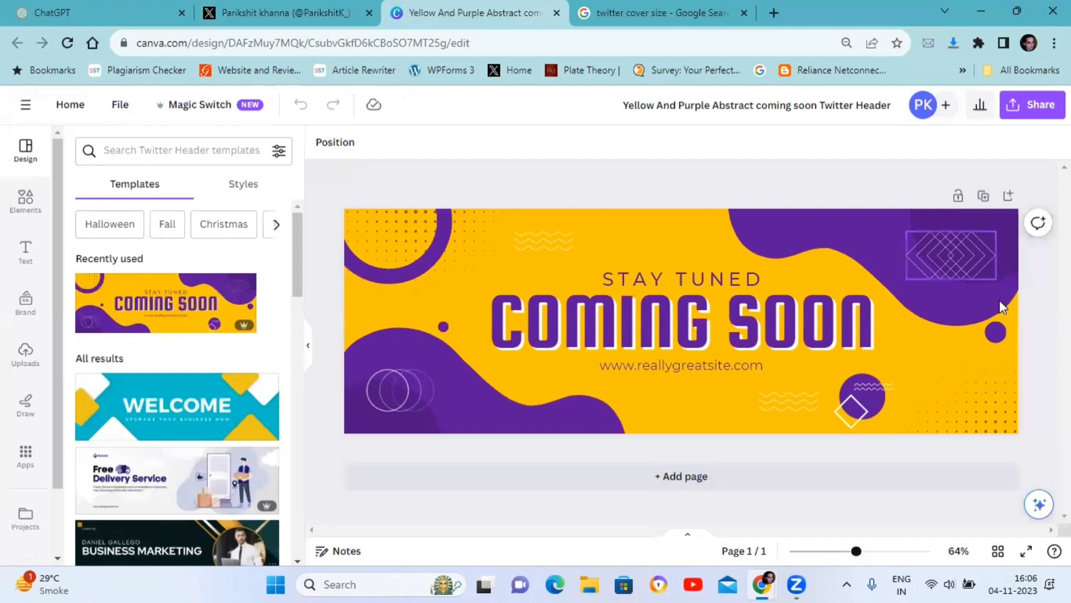
scroll(197, 257, down, 3)
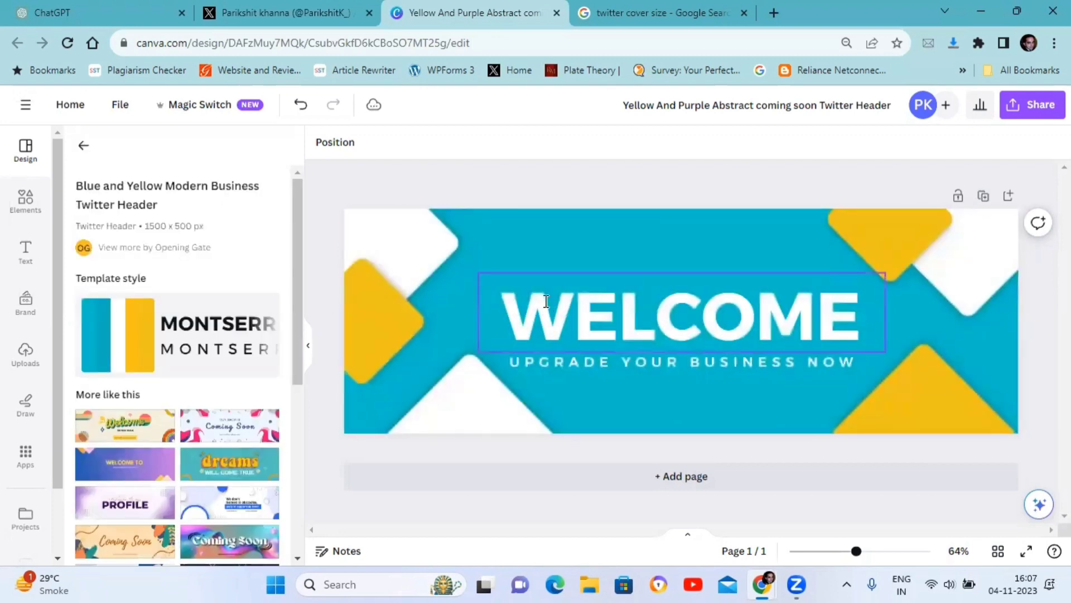
double_click(568, 317)
text(LEARN)
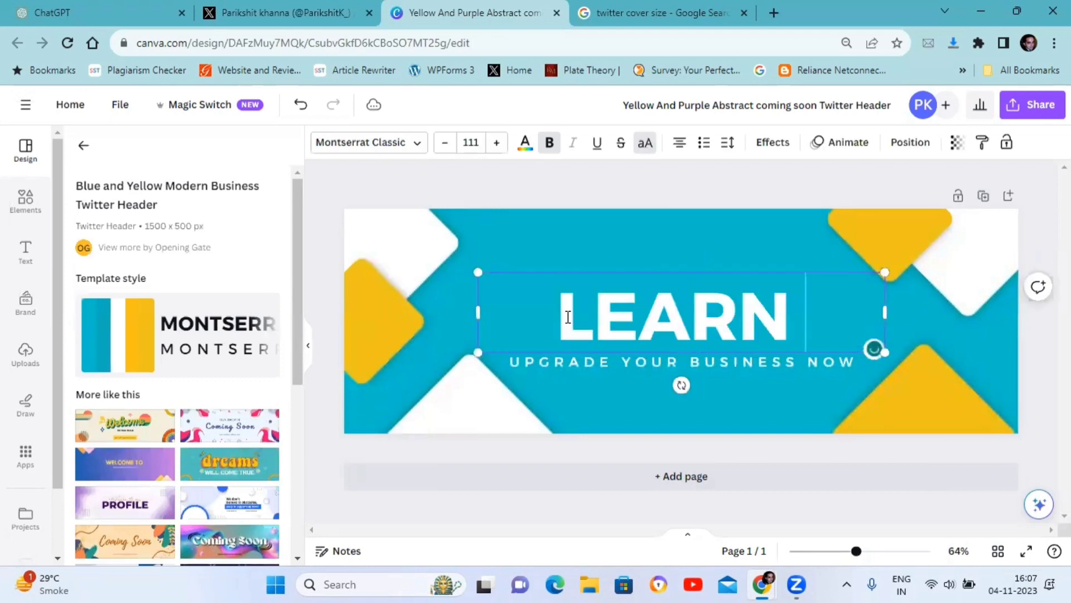
text( DIGITAL M)
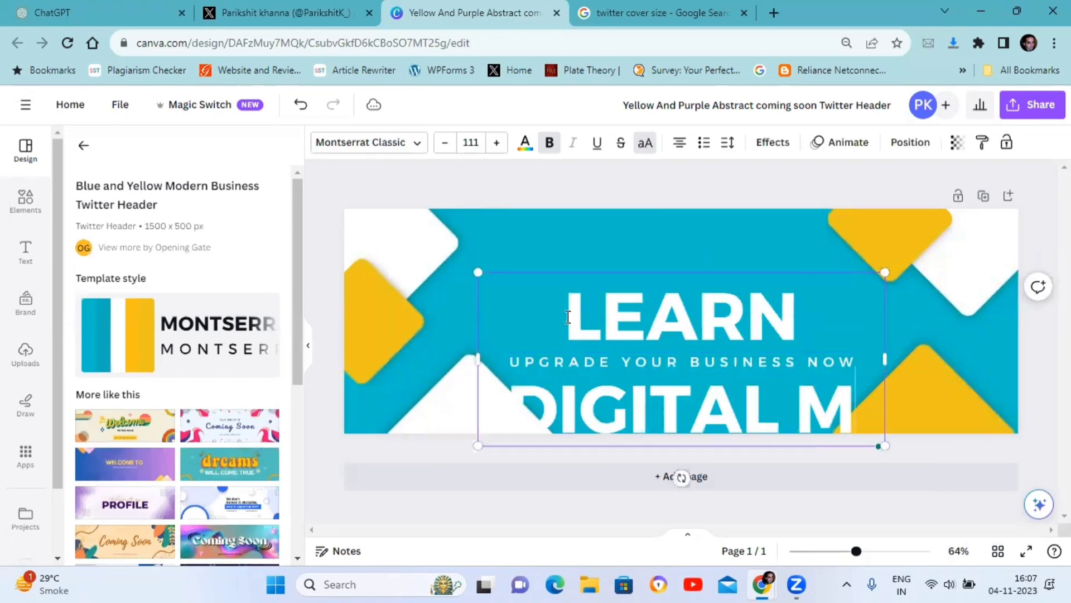
text(ARKETING)
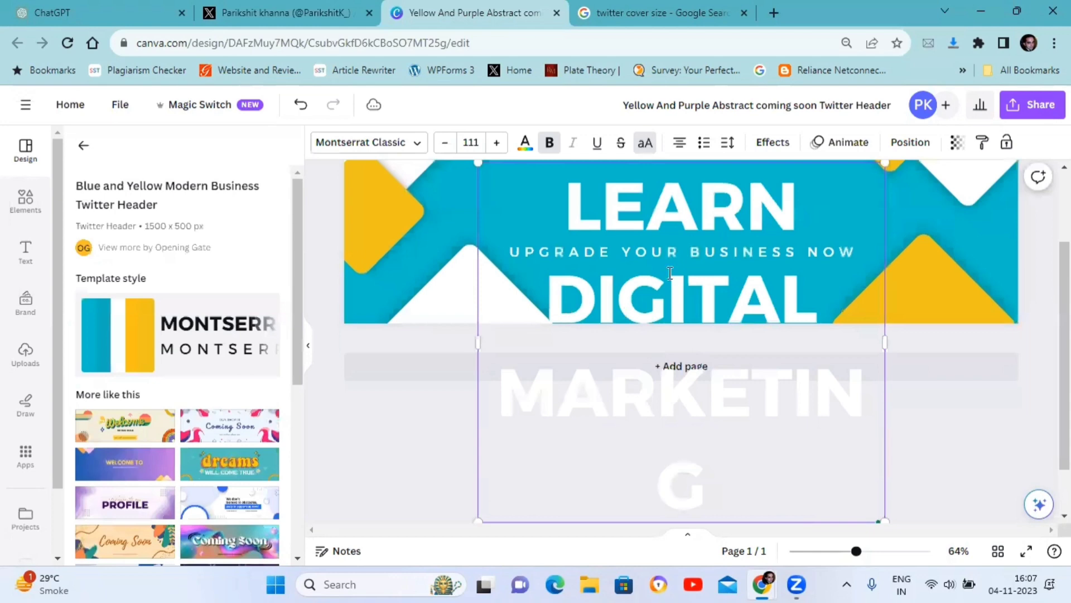
Set the font size of the header's LEARN DIGITAL MARKETING heading to 50.
key(ctrl+a)
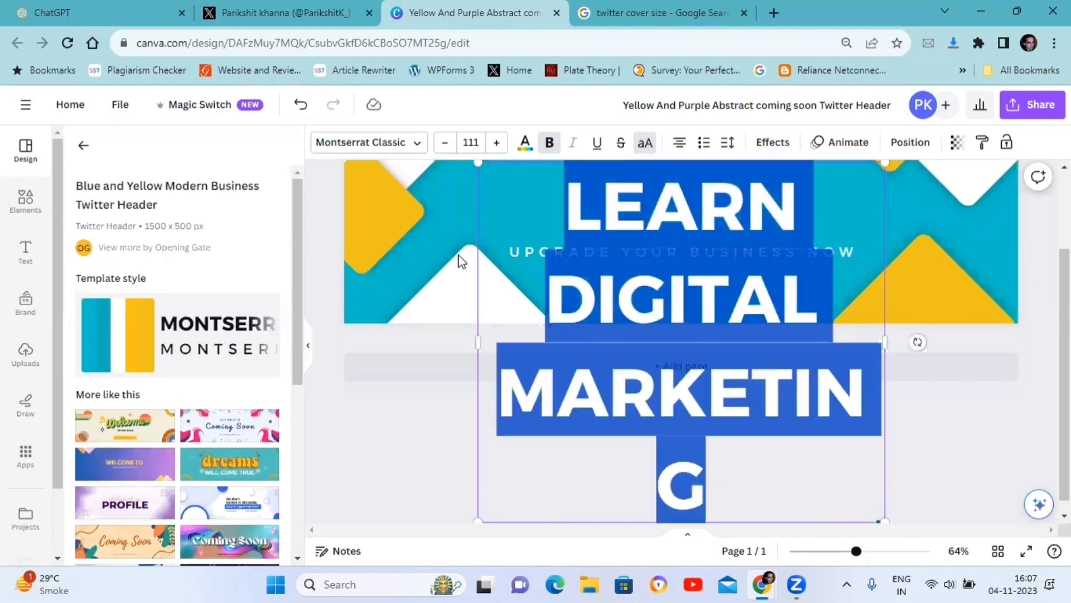
click(448, 143)
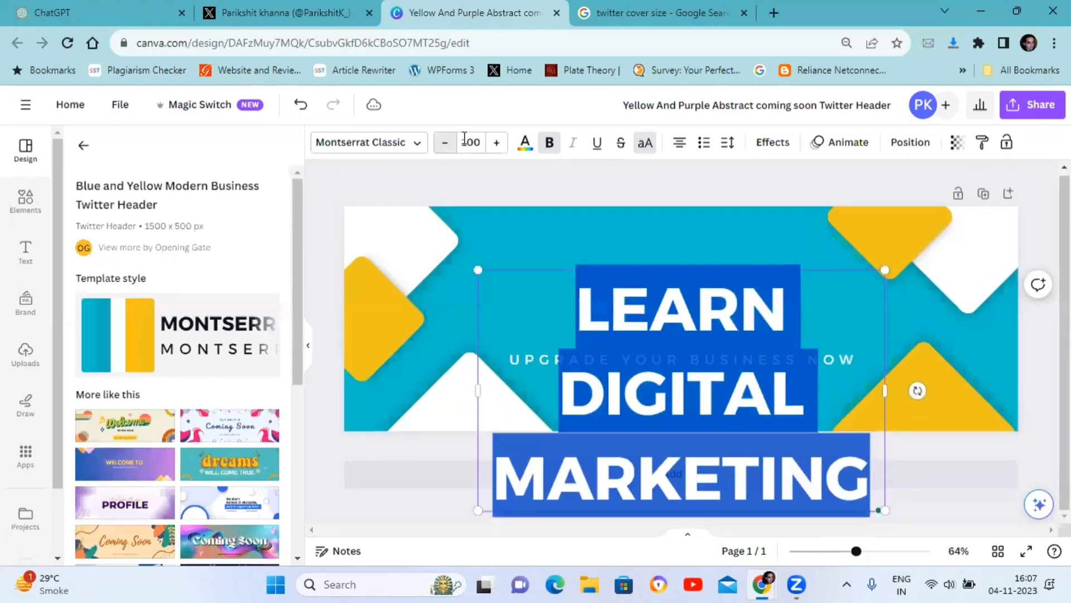
click(470, 138)
text(50)
key(Return)
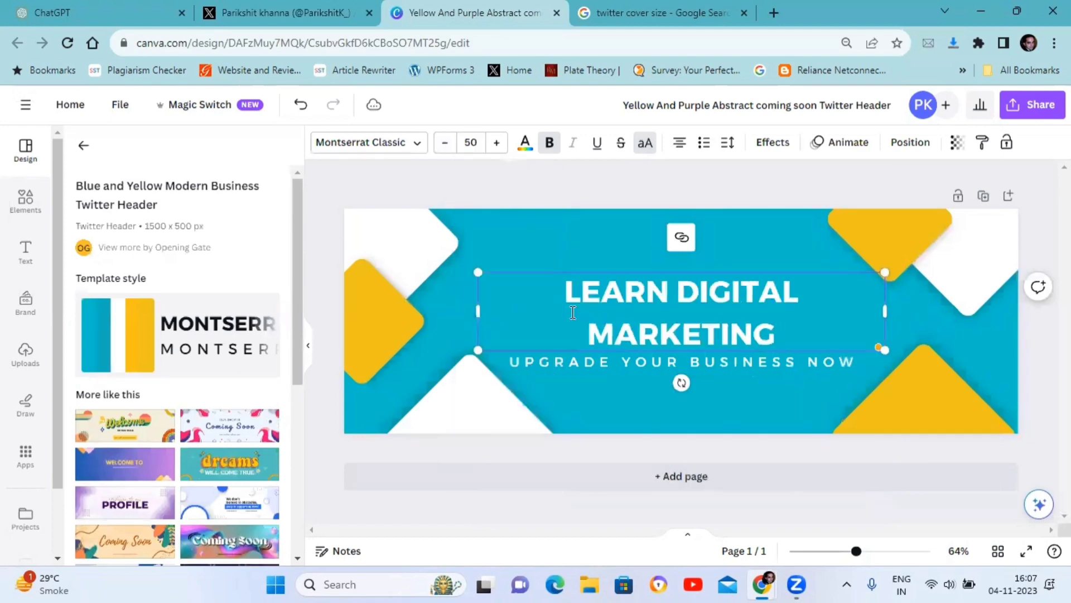
click(366, 360)
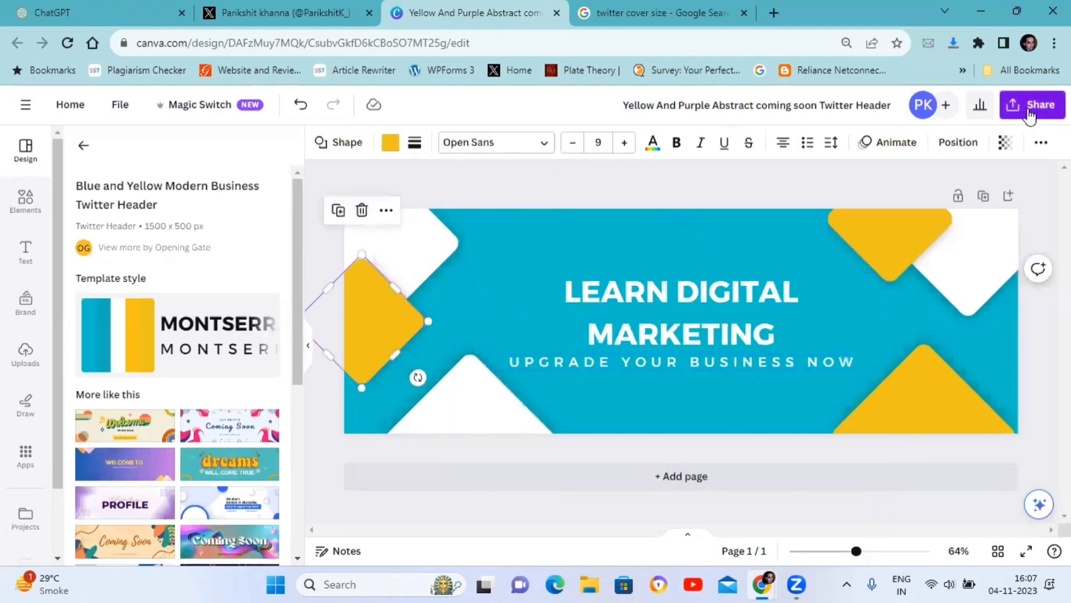
Return from the Canva header design to the profile page on X.
click(285, 13)
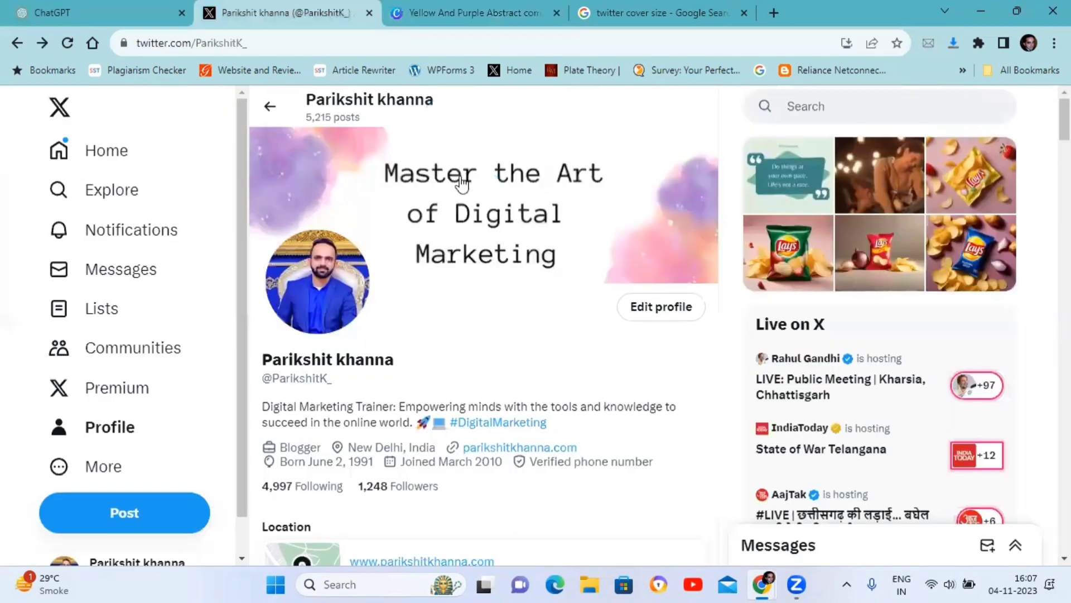